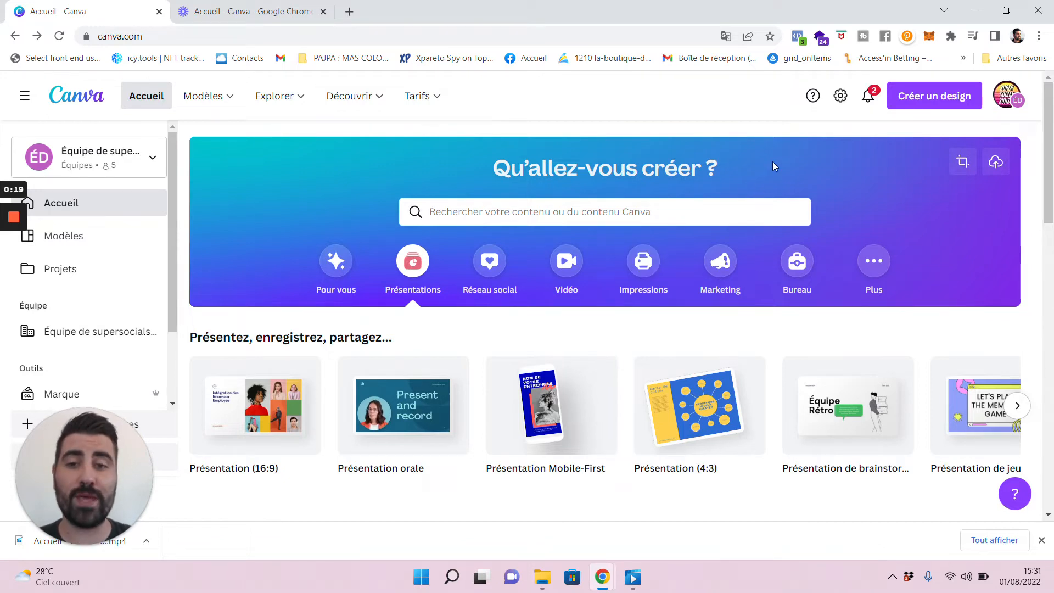
# Step: Examine the design types suggested in the "Pour vous" category of the home page
pyautogui.click(333, 261)
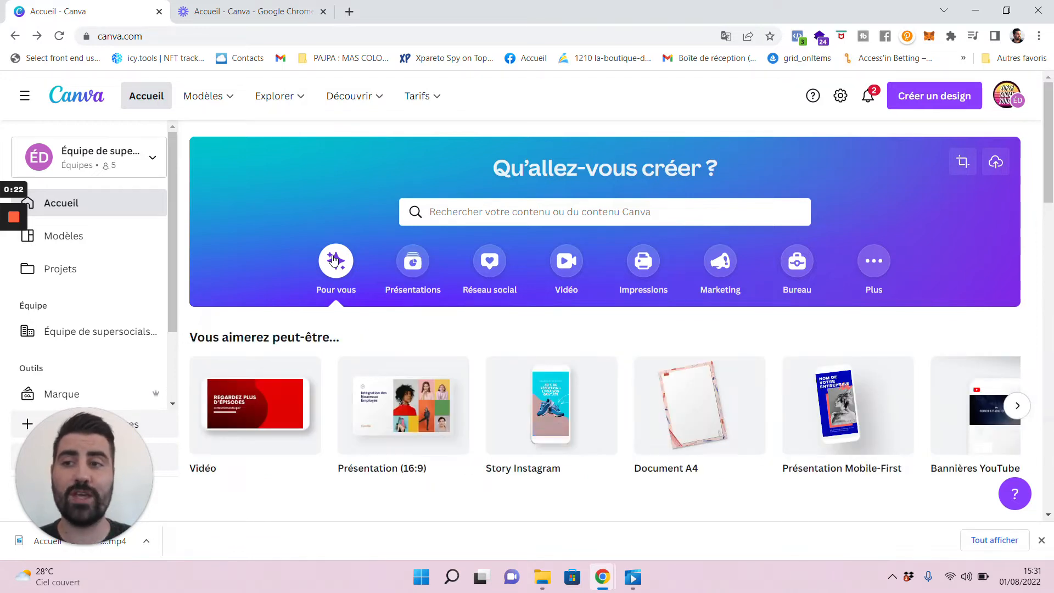
pyautogui.scroll(-5, 772, 341)
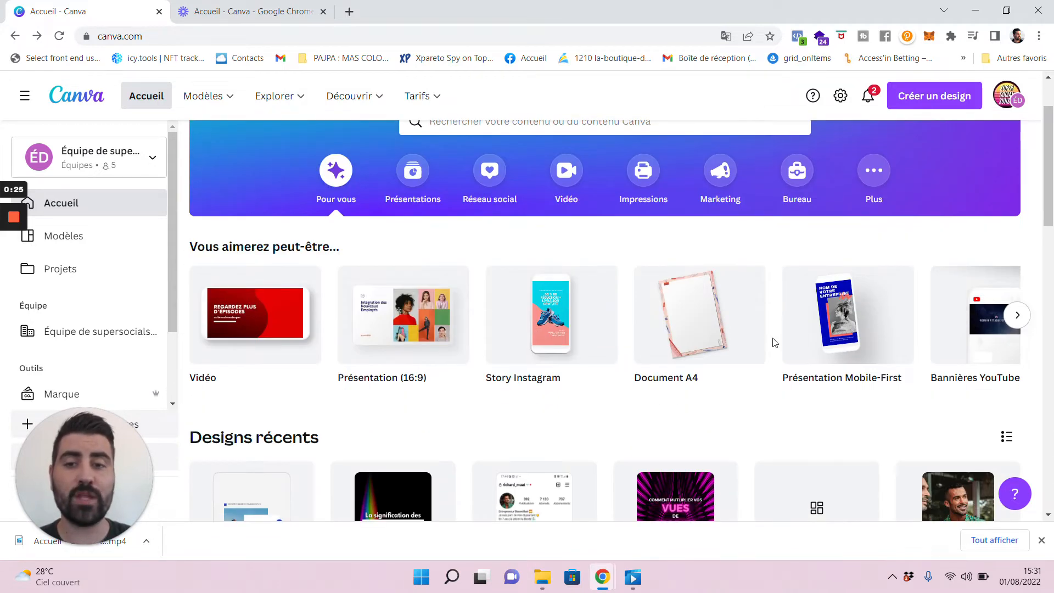
pyautogui.scroll(3, 773, 342)
pyautogui.scroll(3, 774, 343)
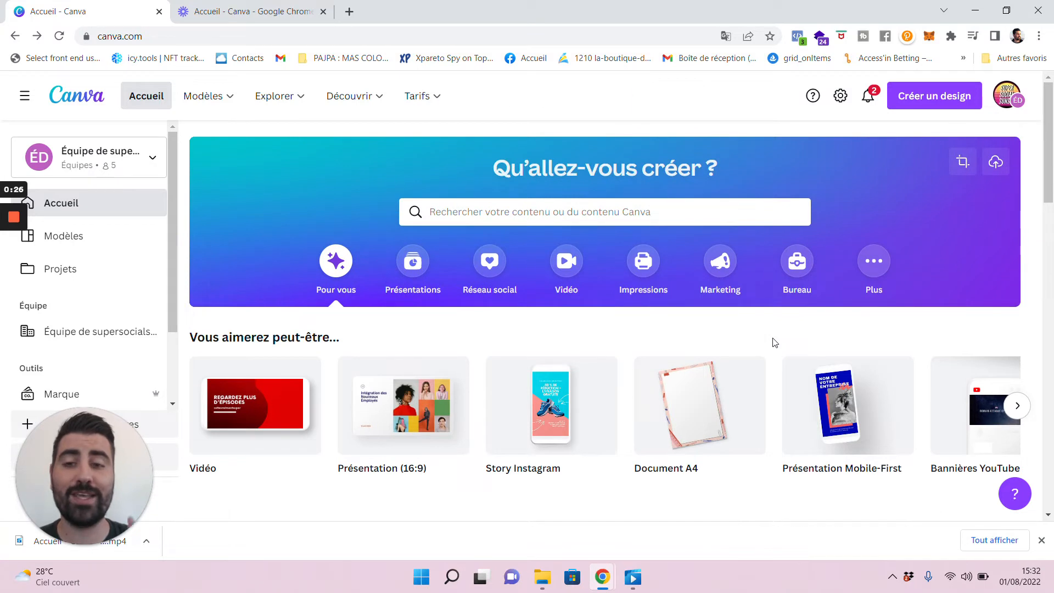
# Step: Browse the presentation category's "Présentations Mobile-First" templates and open the "À quel point aimez-vous le sport ?" quiz template
pyautogui.click(415, 264)
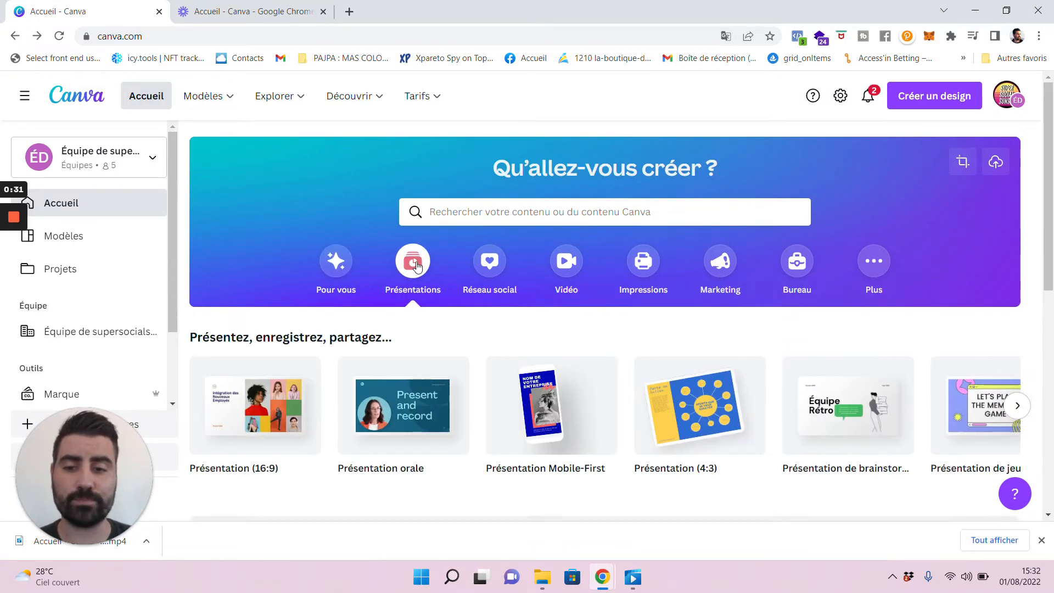
pyautogui.scroll(-2, 835, 299)
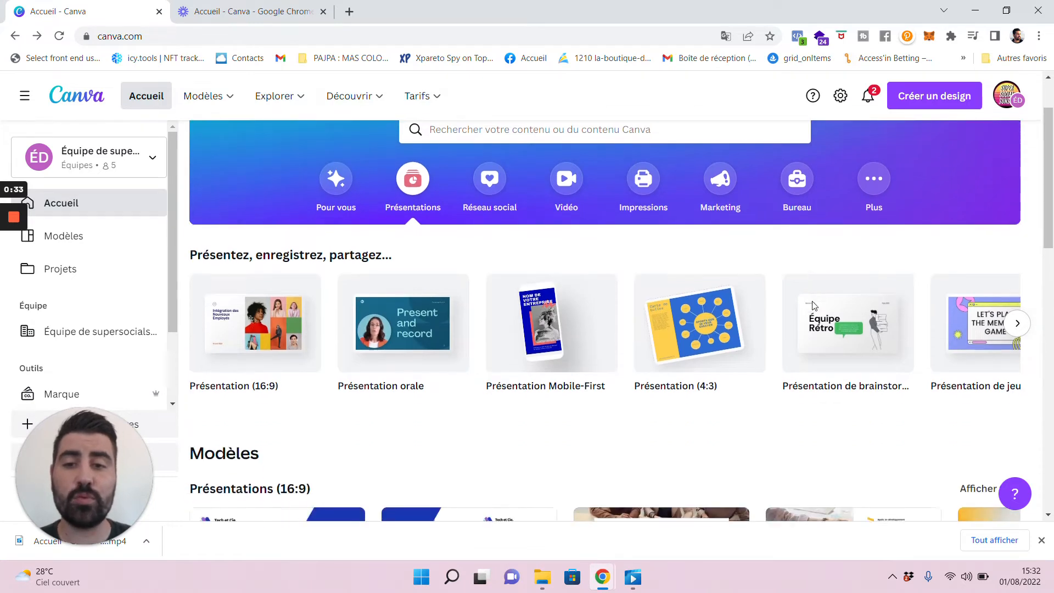
pyautogui.scroll(2, 813, 306)
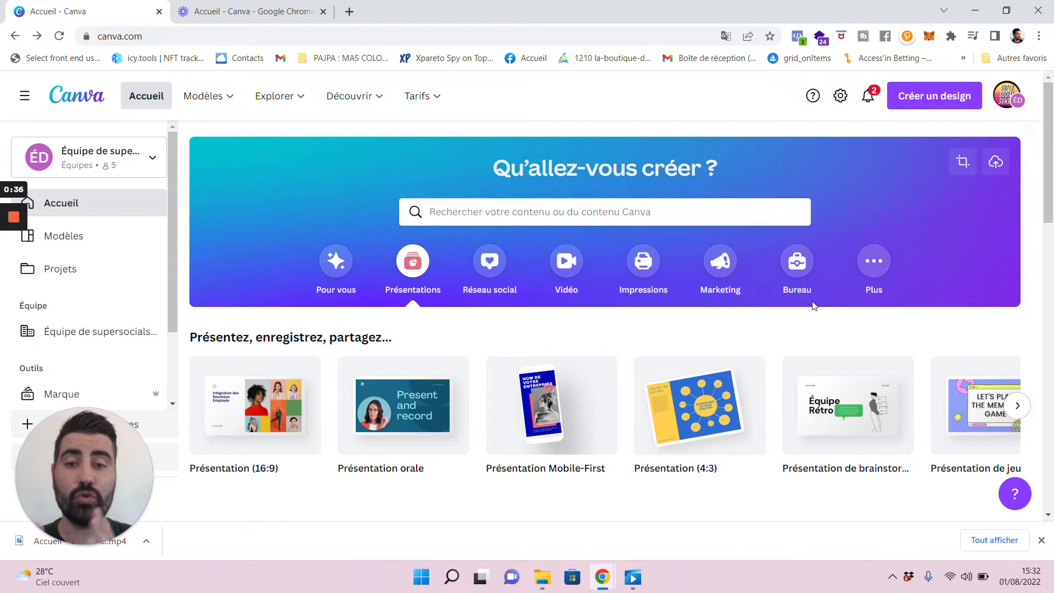
pyautogui.scroll(-3, 955, 340)
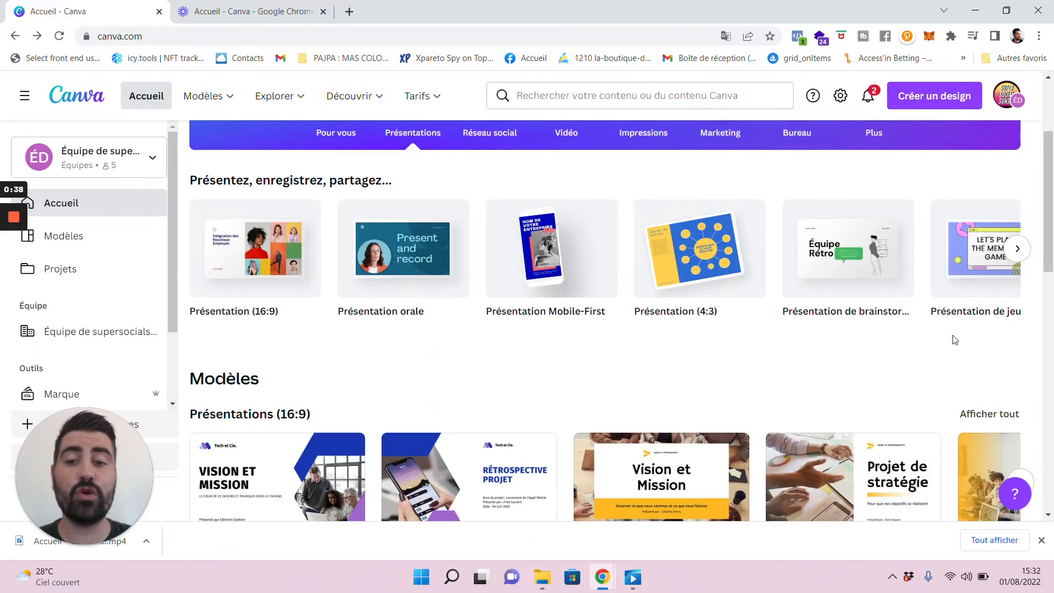
pyautogui.scroll(-12, 955, 340)
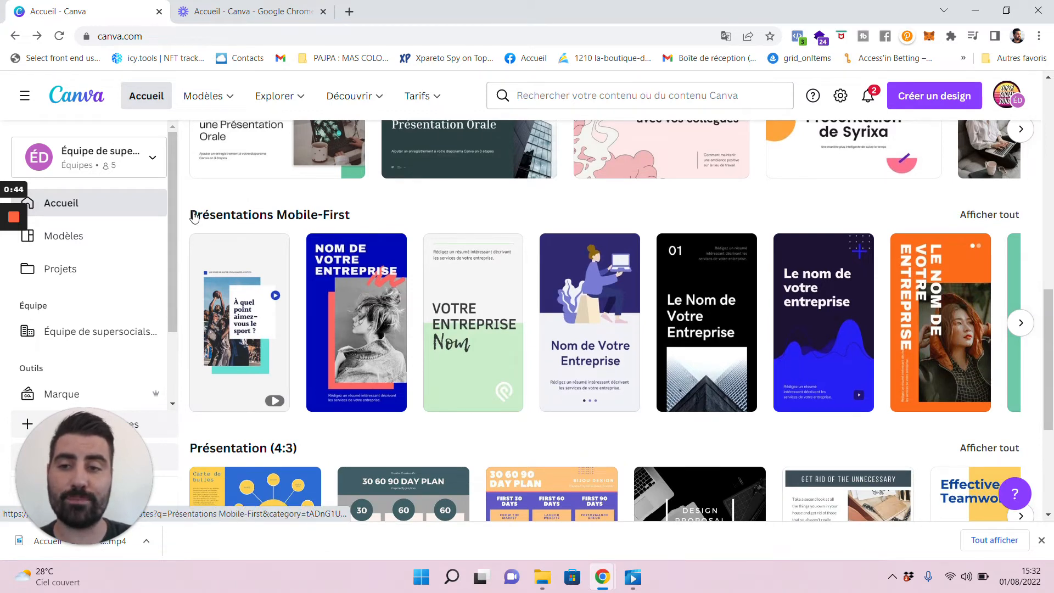
pyautogui.scroll(-1, 480, 209)
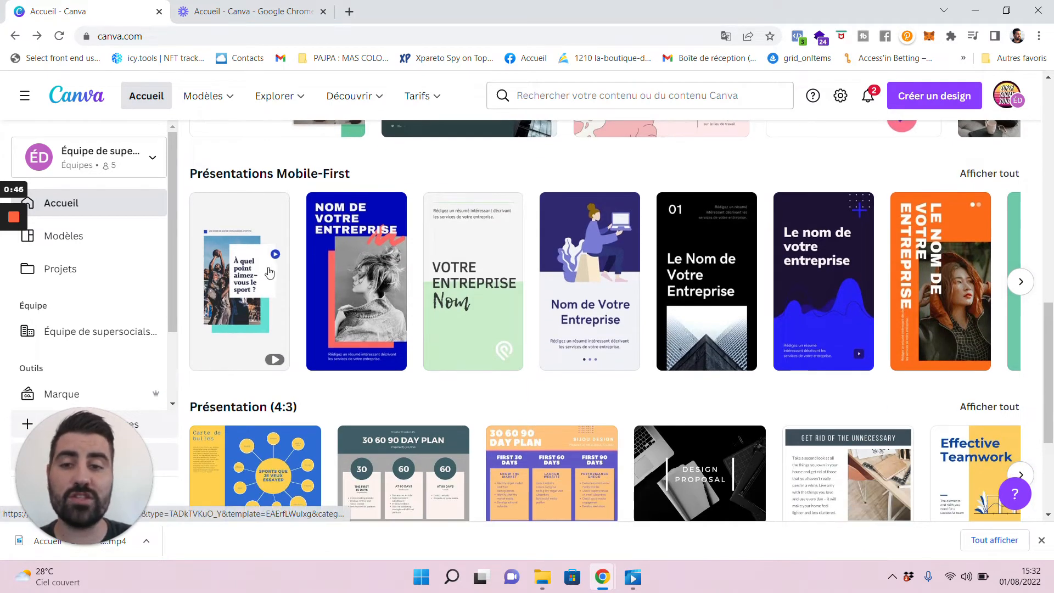
pyautogui.click(1020, 284)
pyautogui.click(1021, 284)
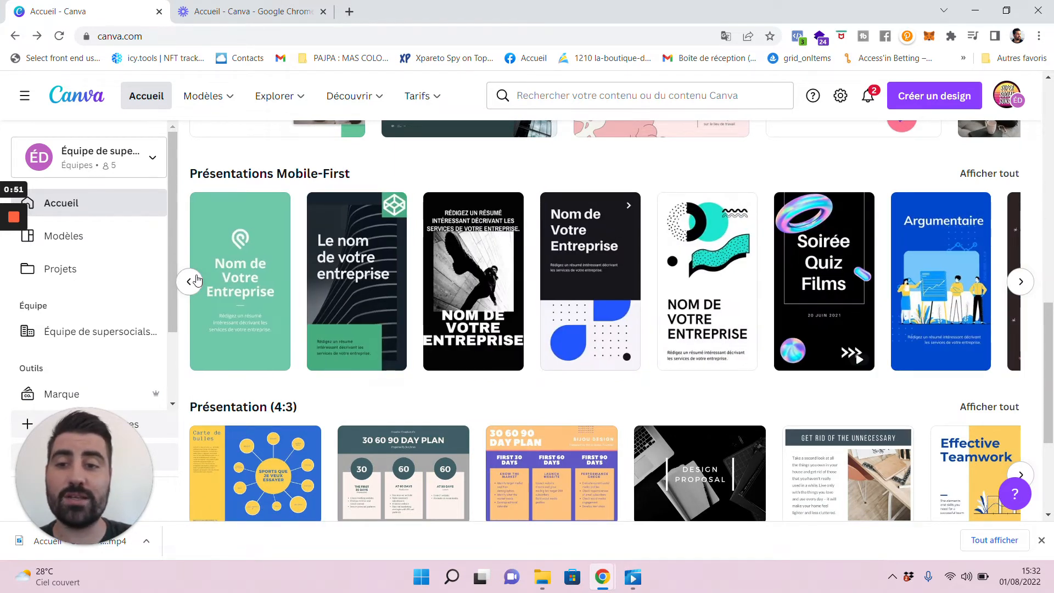
pyautogui.click(190, 282)
pyautogui.click(190, 282)
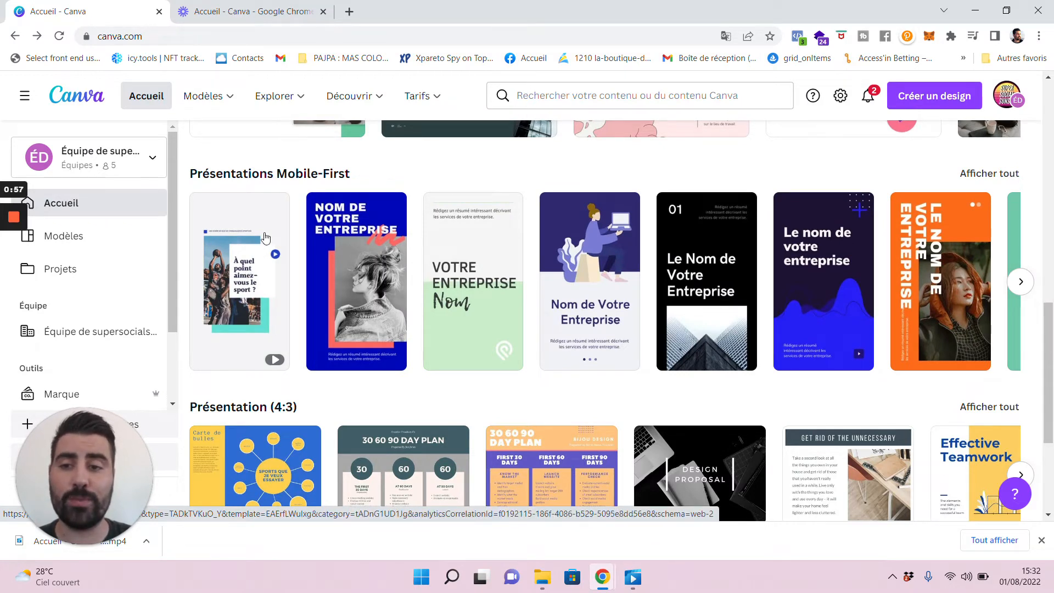
pyautogui.scroll(1, 312, 233)
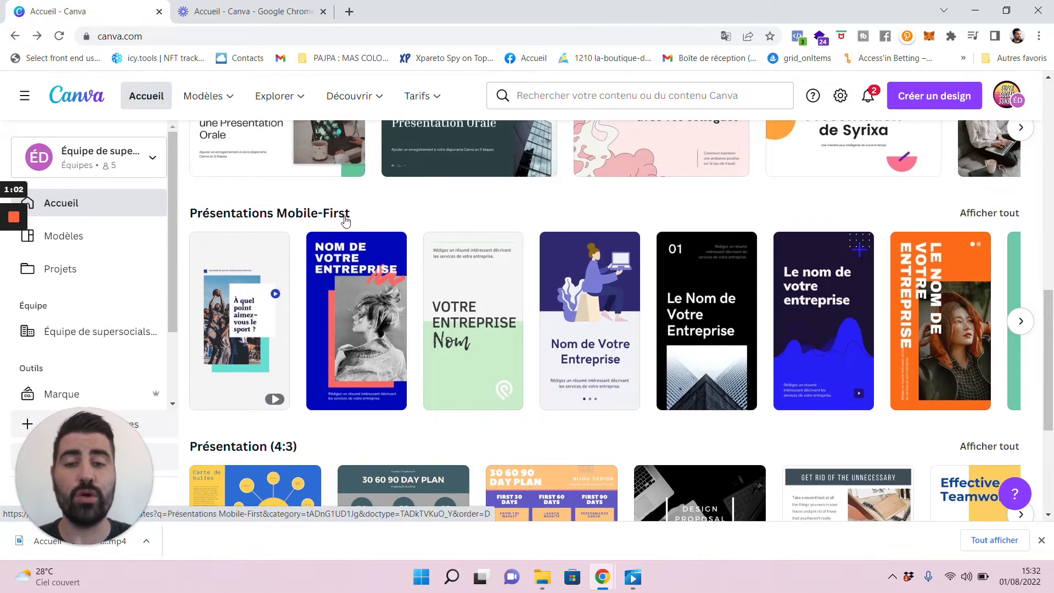
pyautogui.click(258, 320)
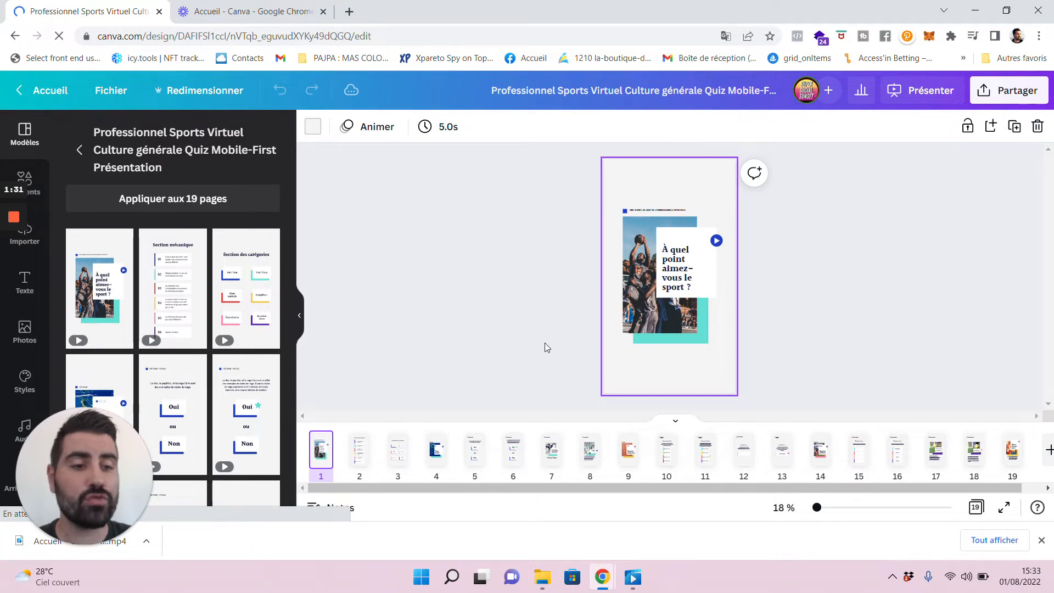
# Step: Insert a blank page directly after the "Section mécanique" page
pyautogui.click(369, 457)
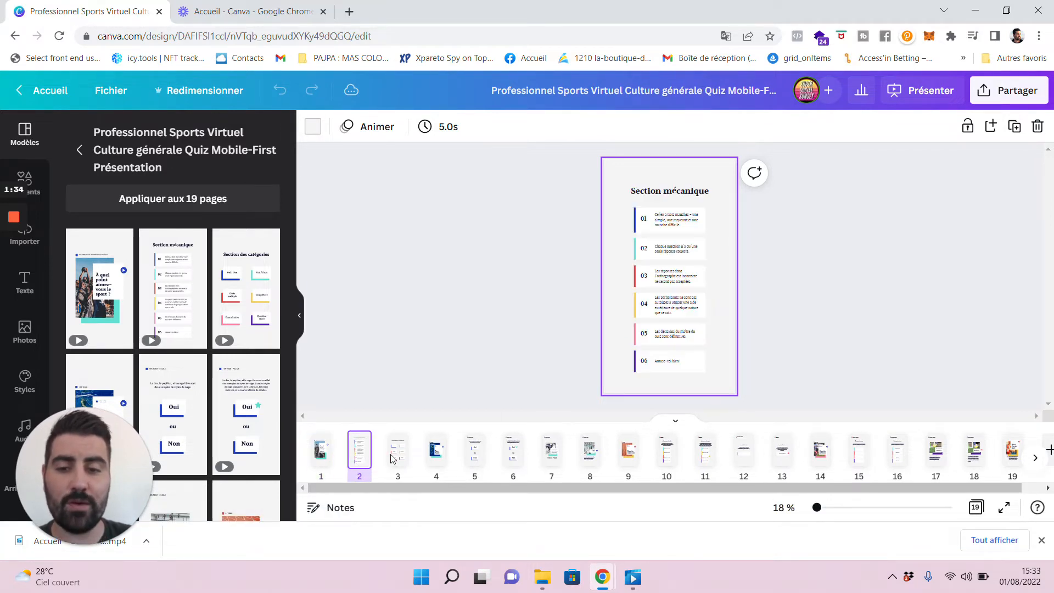
pyautogui.click(384, 456)
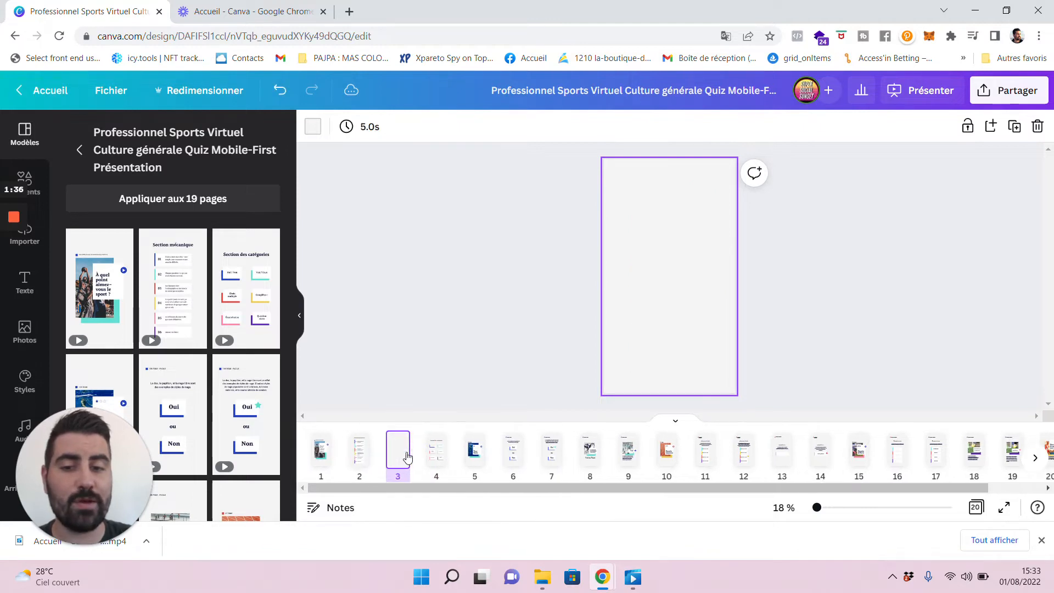
# Step: Delete all pages from "Section des catégories" through "Dribbler", keeping the closing "Merci d'avoir joué !" page
pyautogui.click(435, 458)
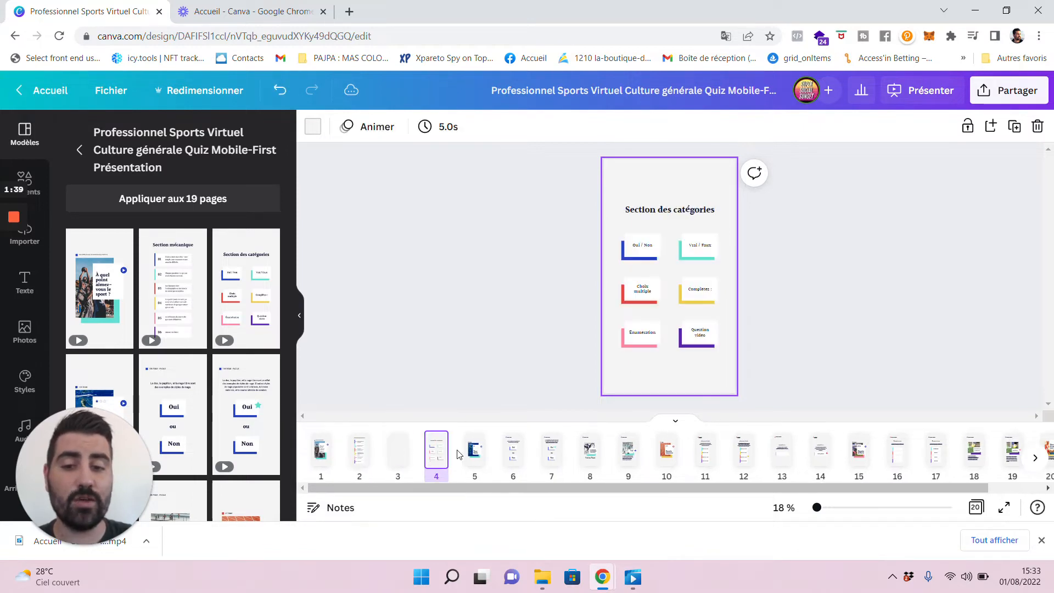
pyautogui.click(1038, 127)
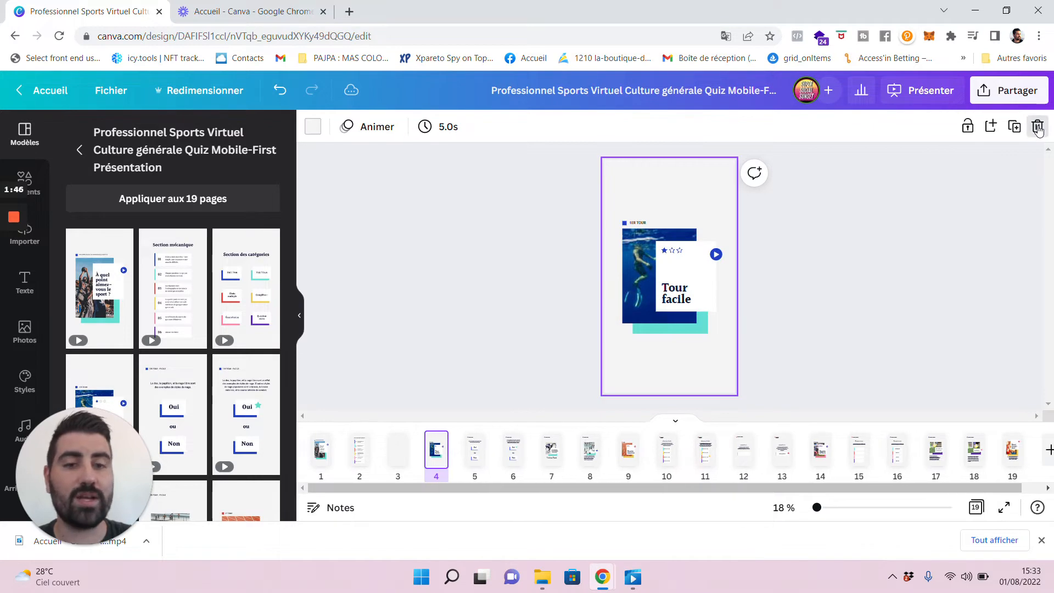
pyautogui.click(1038, 126)
pyautogui.click(1038, 127)
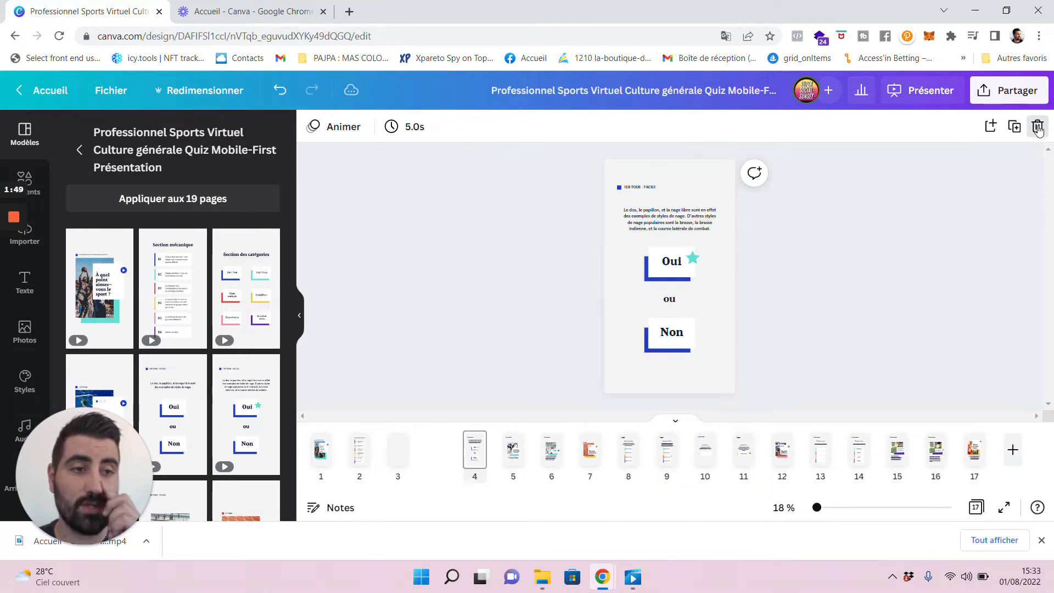
pyautogui.click(1038, 127)
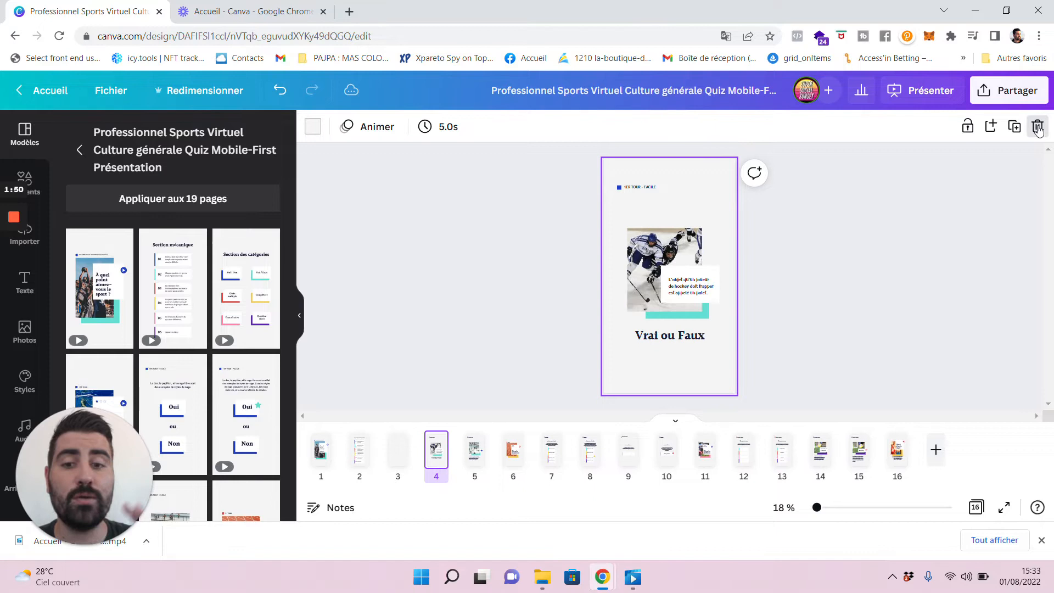
pyautogui.click(1039, 127)
pyautogui.click(1038, 127)
pyautogui.click(1038, 126)
pyautogui.click(1039, 126)
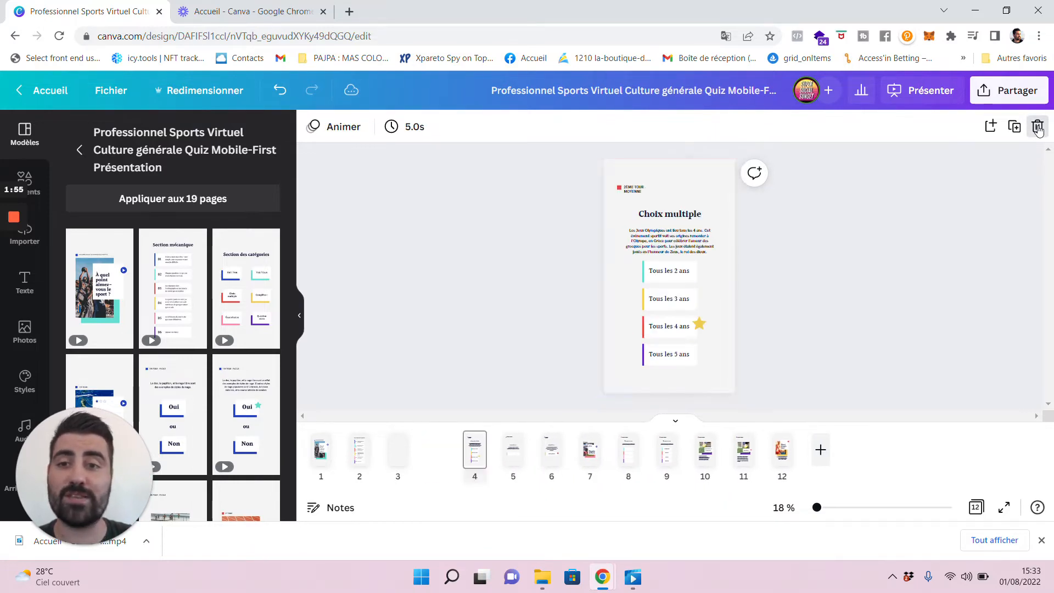
pyautogui.click(1038, 126)
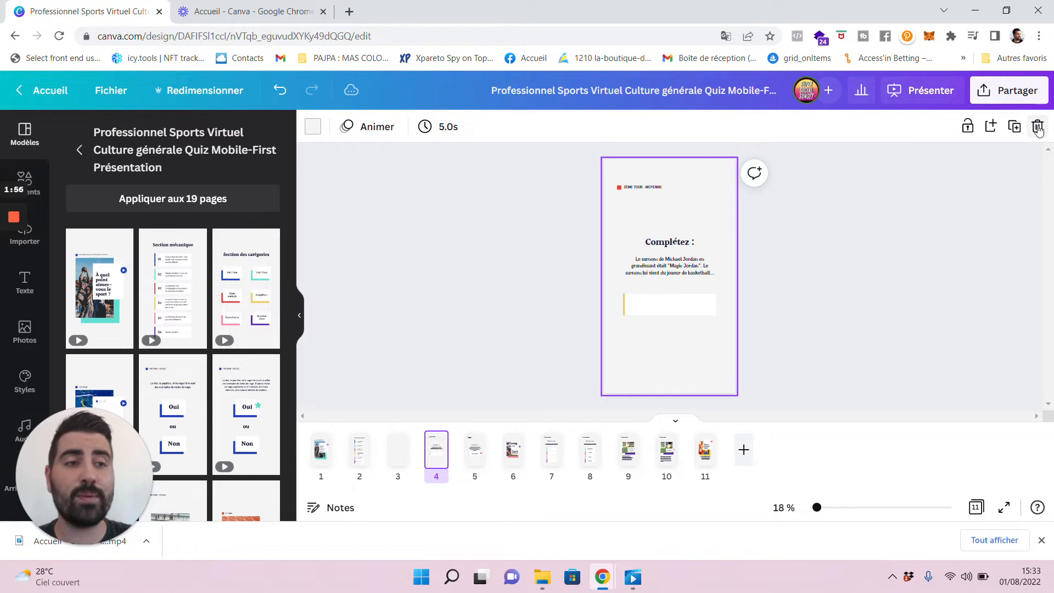
pyautogui.click(1039, 127)
pyautogui.click(1039, 127)
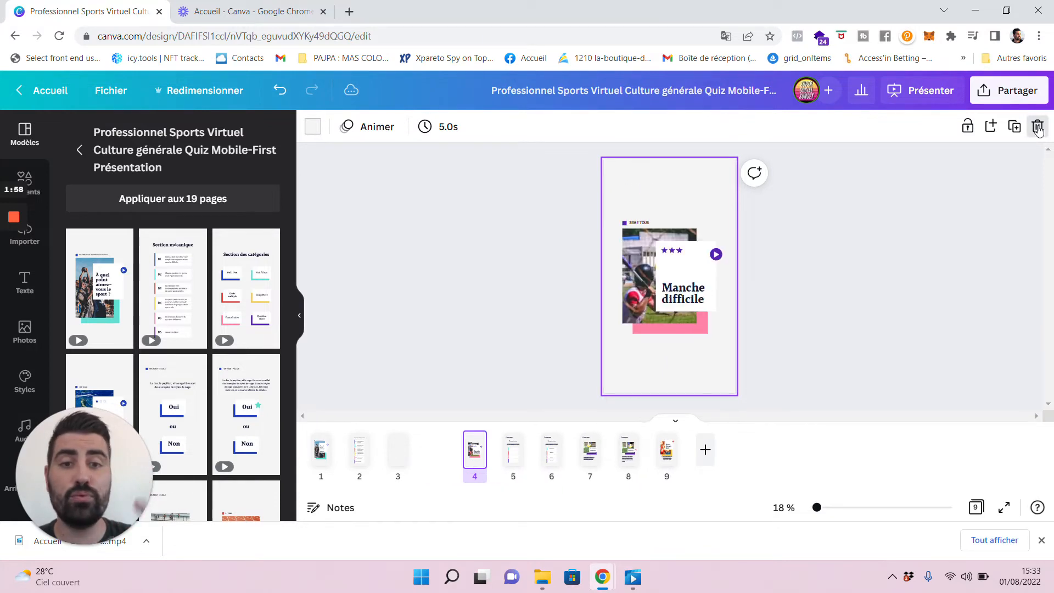
pyautogui.click(1038, 127)
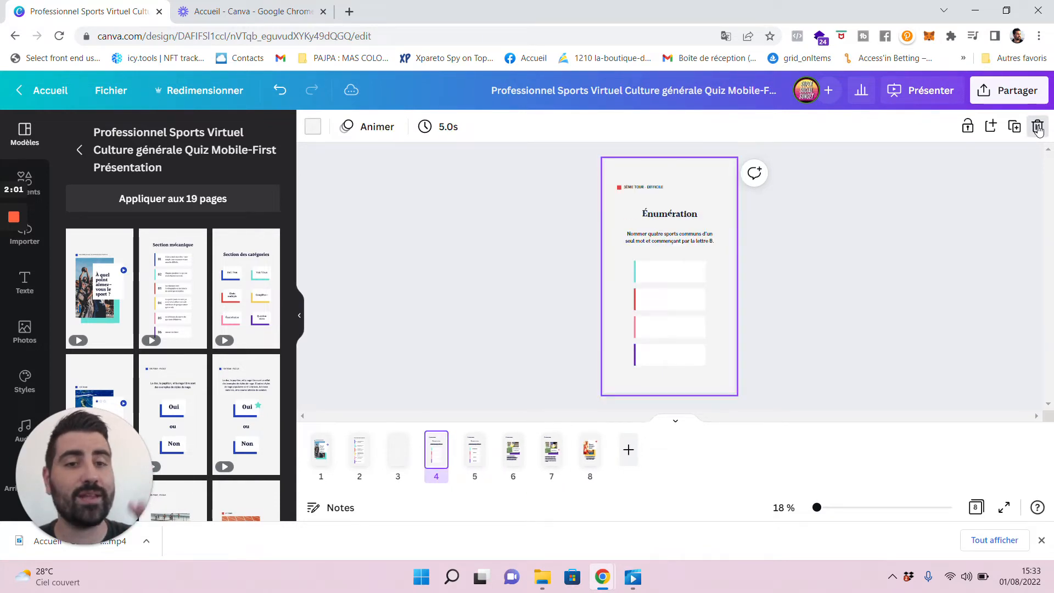
pyautogui.click(1038, 127)
pyautogui.click(1038, 127)
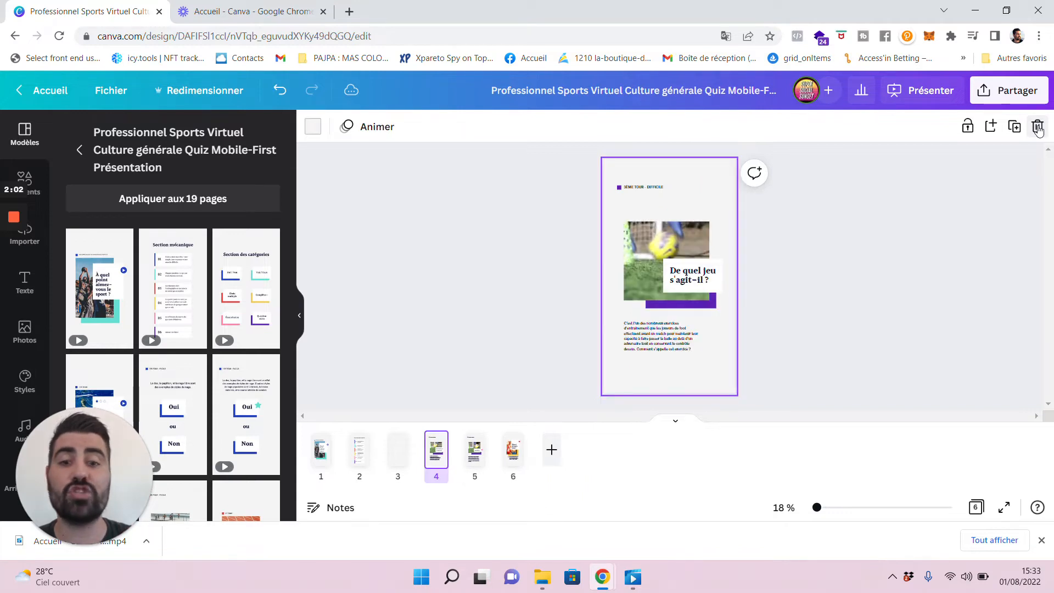
pyautogui.click(1038, 127)
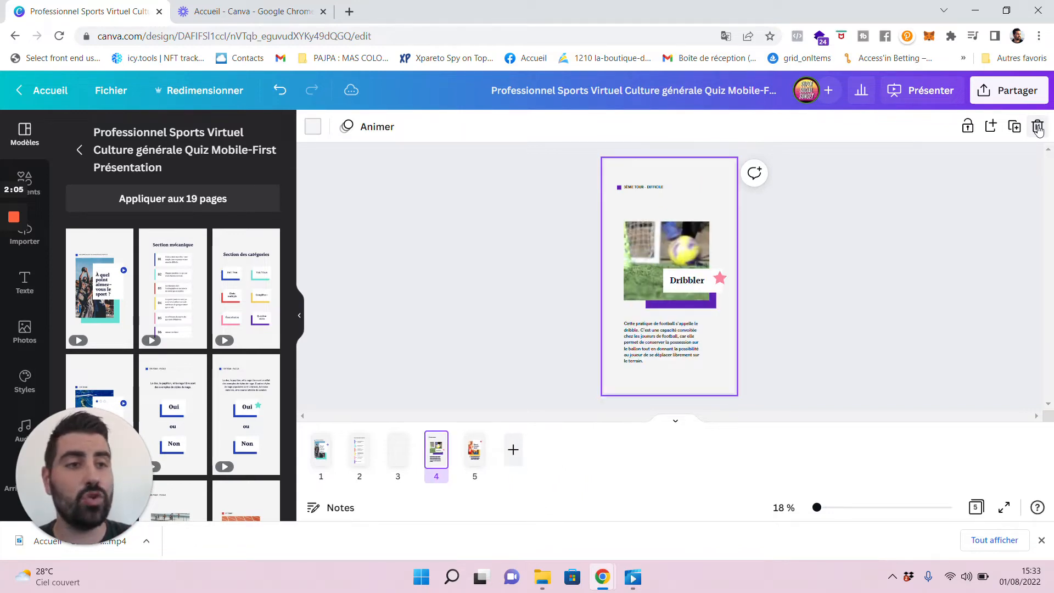
pyautogui.click(1038, 127)
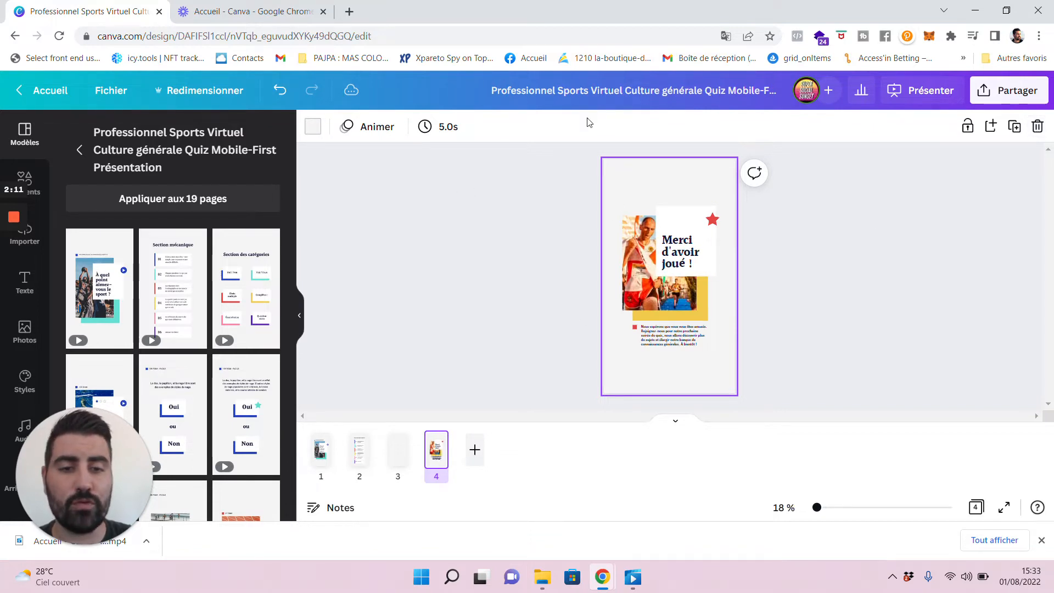
# Step: Remove all elements from the closing page, the "Section mécanique" page and the cover page, keeping the pages themselves
pyautogui.moveTo(560, 167); pyautogui.dragTo(824, 437)
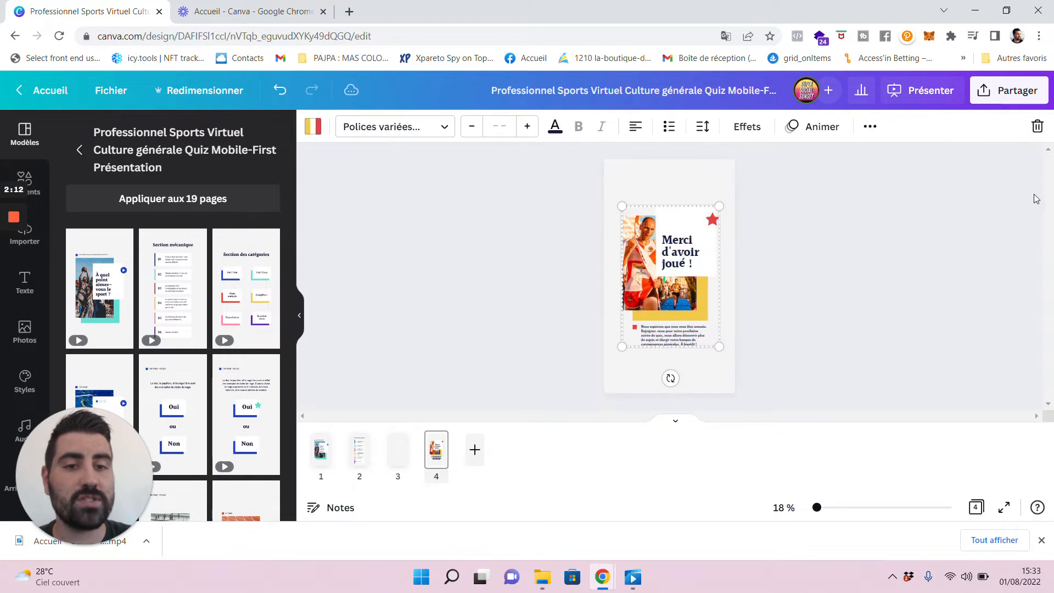
pyautogui.click(1037, 126)
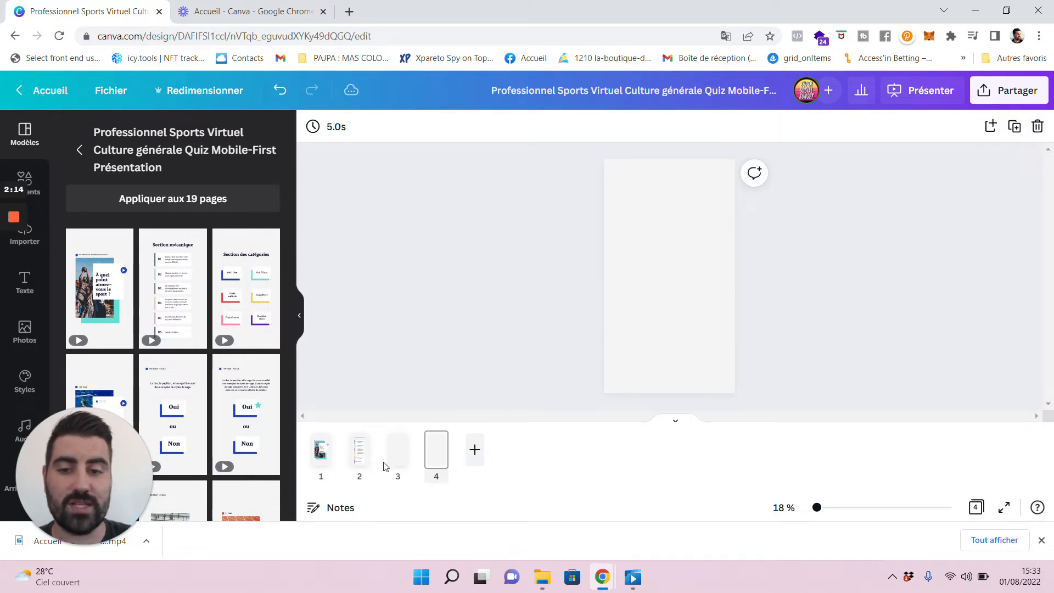
pyautogui.click(360, 455)
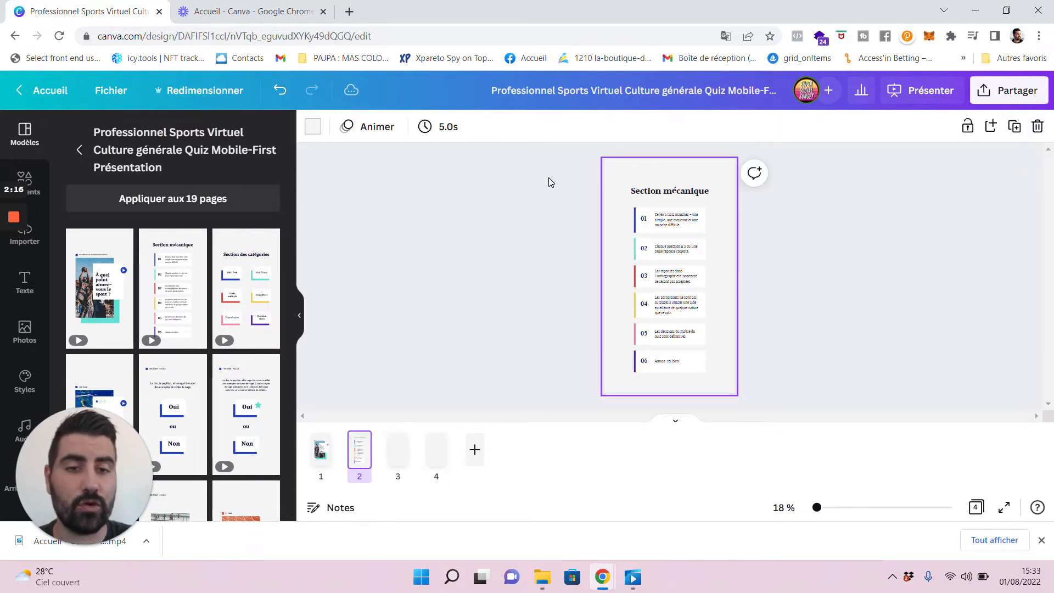
pyautogui.moveTo(549, 177); pyautogui.dragTo(751, 394)
pyautogui.click(1038, 126)
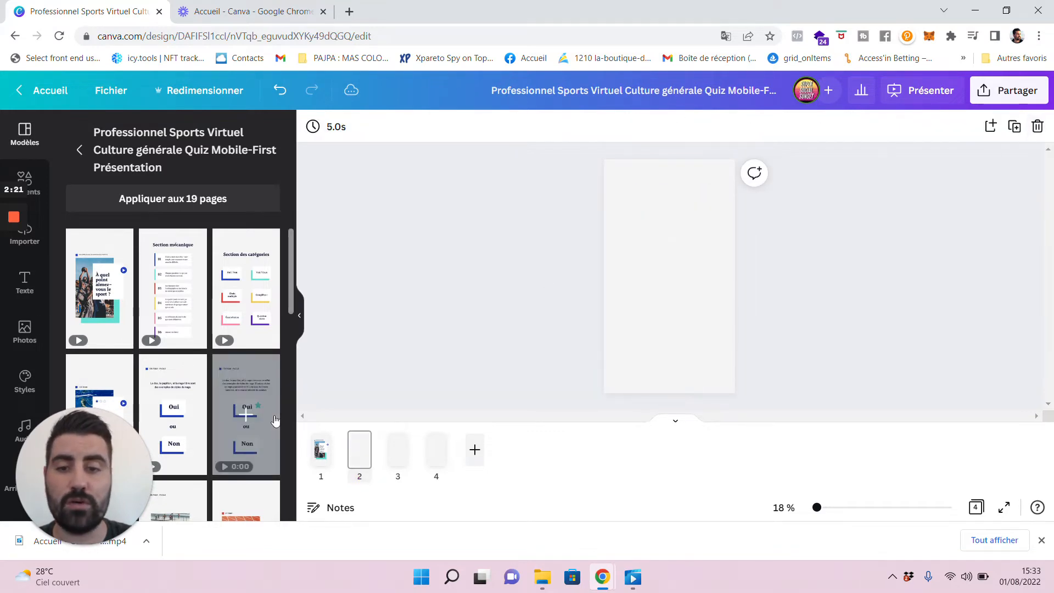
pyautogui.click(323, 458)
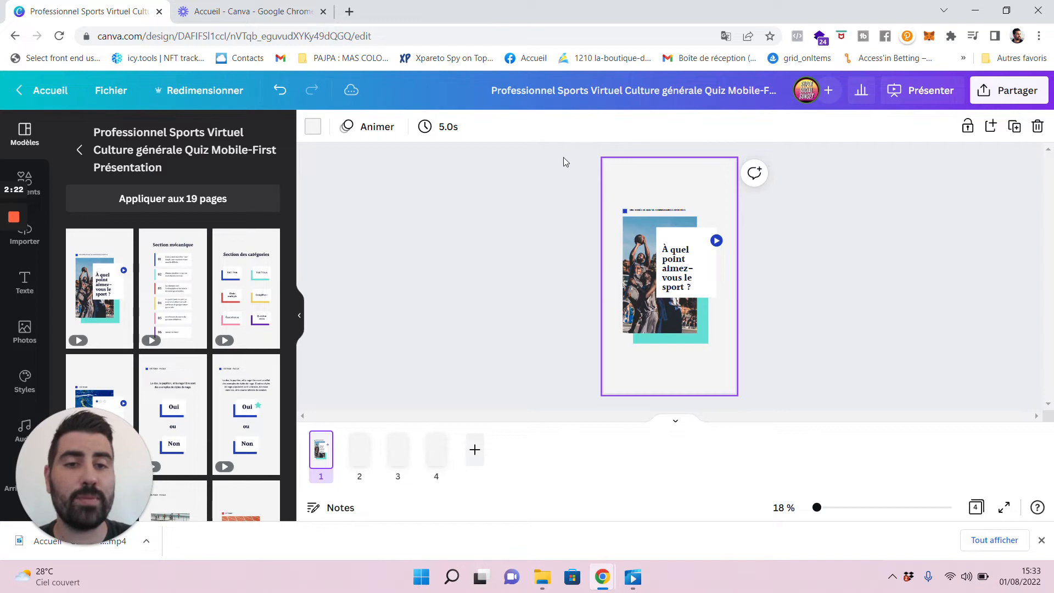
pyautogui.hotkey('ctrl', 'a')
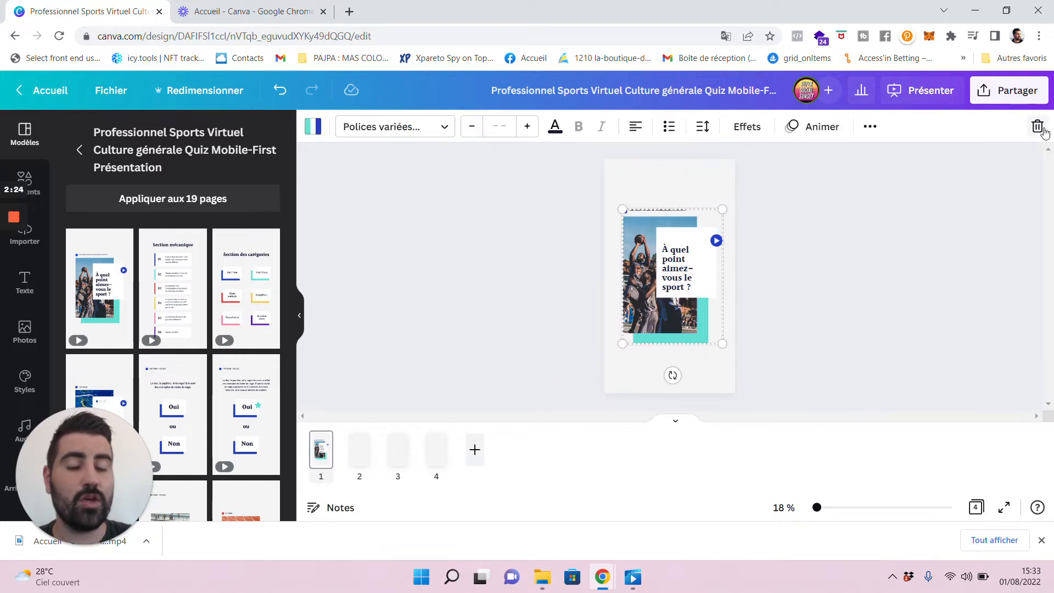
pyautogui.click(1040, 128)
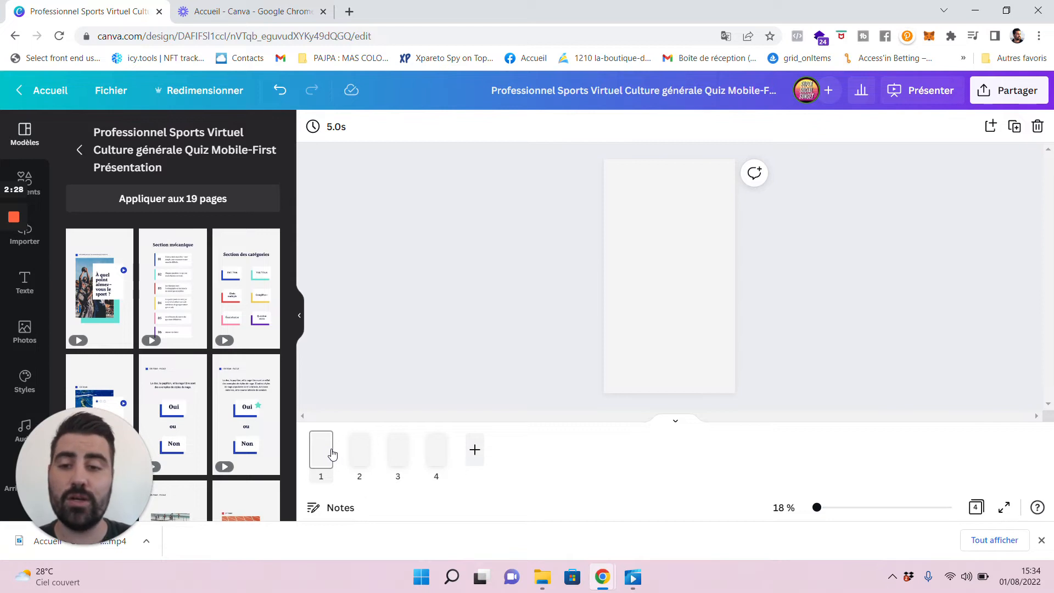
# Step: Try to set the first page's timing to 6 seconds
pyautogui.click(335, 136)
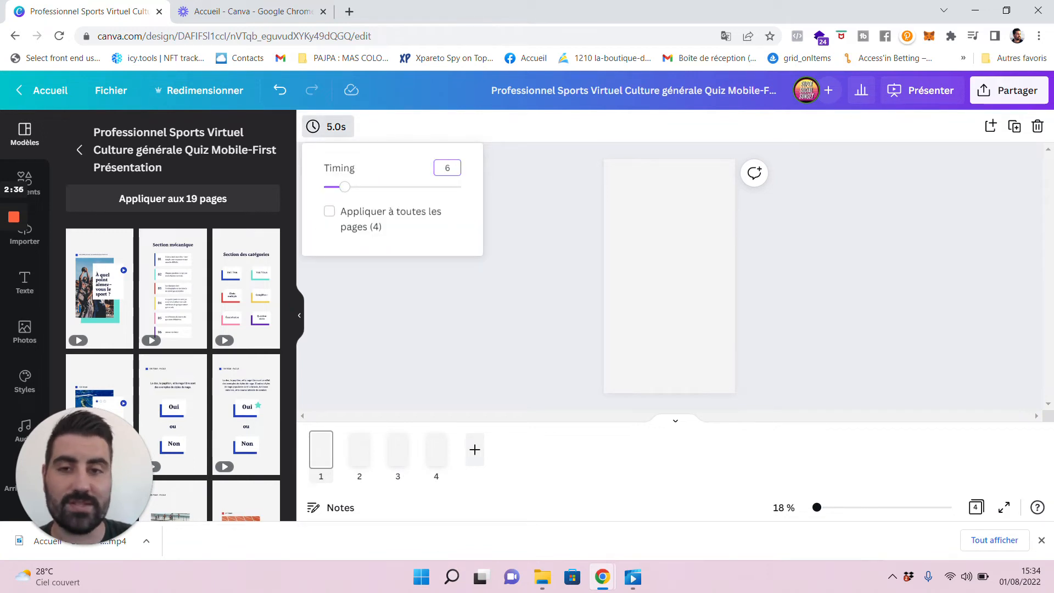
pyautogui.click(554, 290)
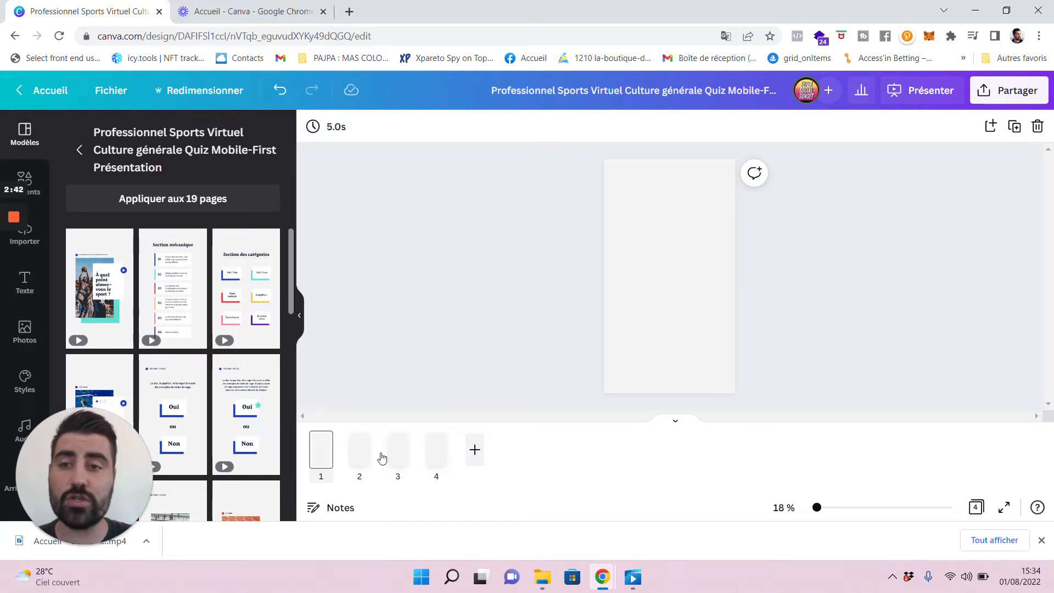
pyautogui.moveTo(103, 469); pyautogui.dragTo(966, 415)
# Step: Look through the elements library's shapes, graphics, stickers, photos, videos and audio
pyautogui.moveTo(16, 193)
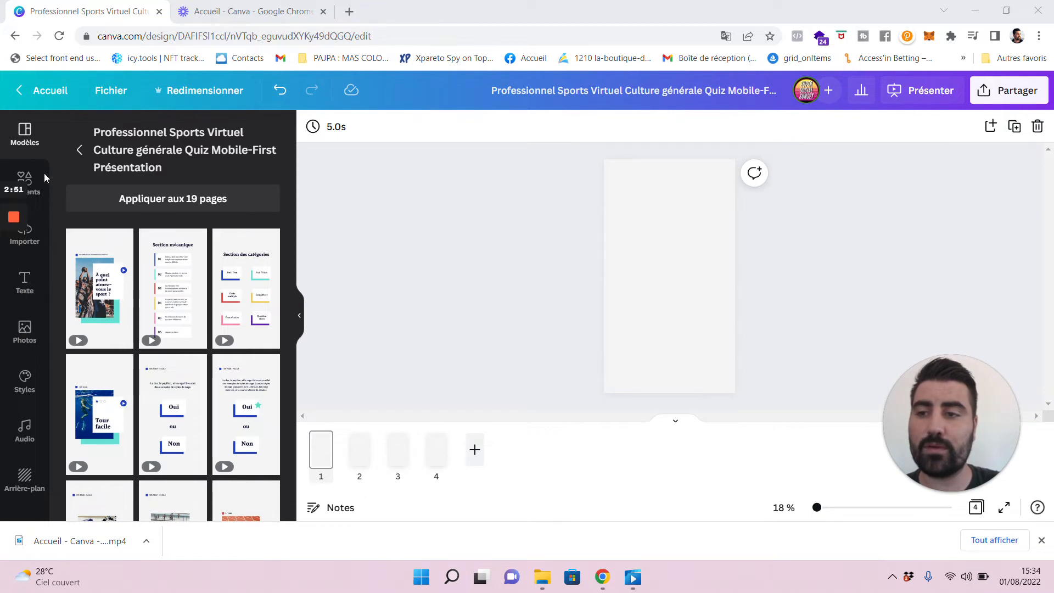
pyautogui.scroll(-1, 28, 165)
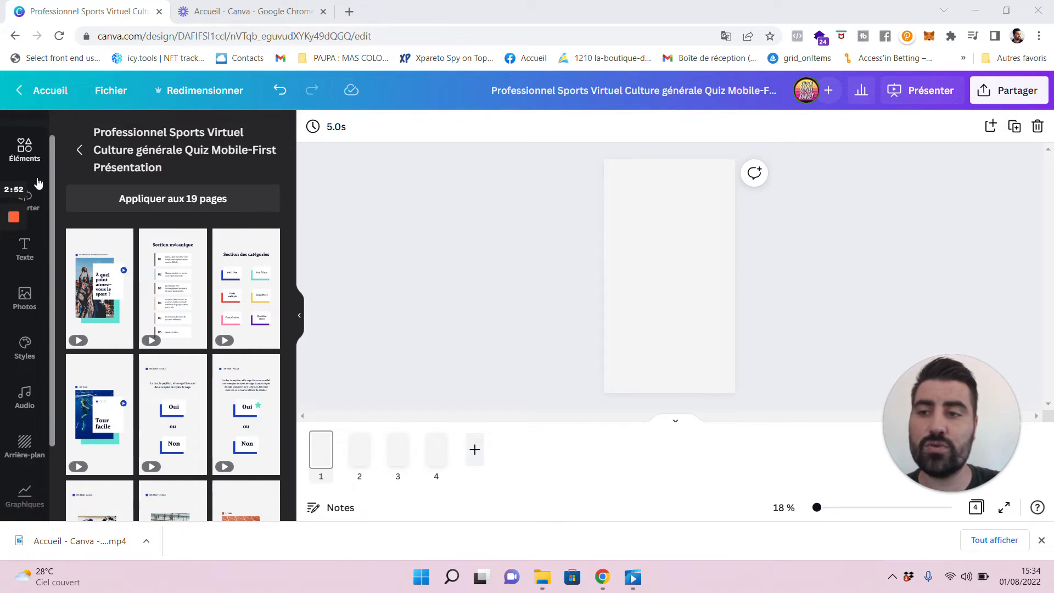
pyautogui.click(26, 150)
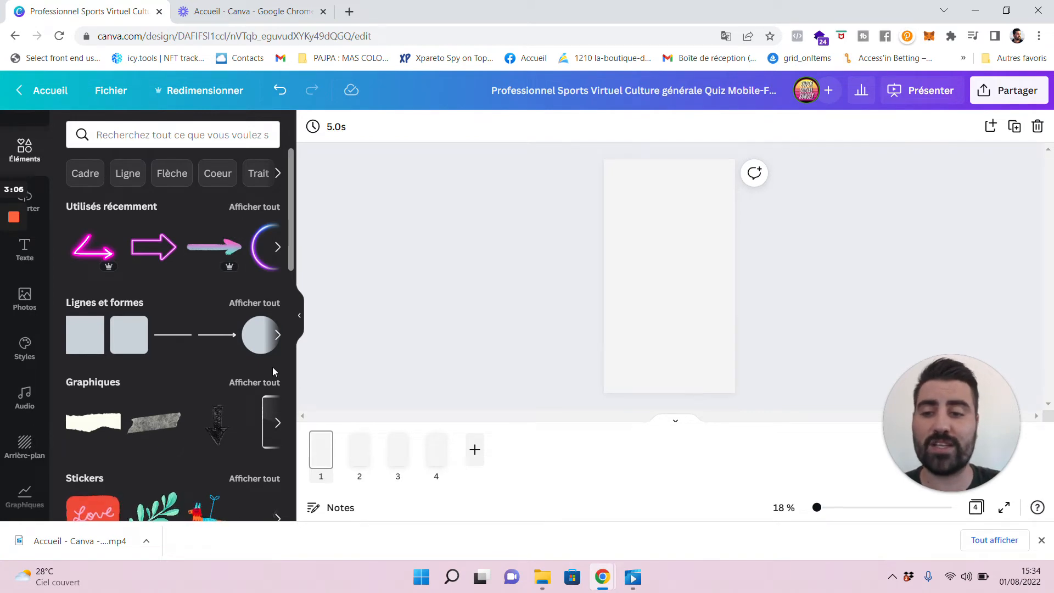
pyautogui.scroll(-2, 252, 374)
pyautogui.scroll(-4, 247, 375)
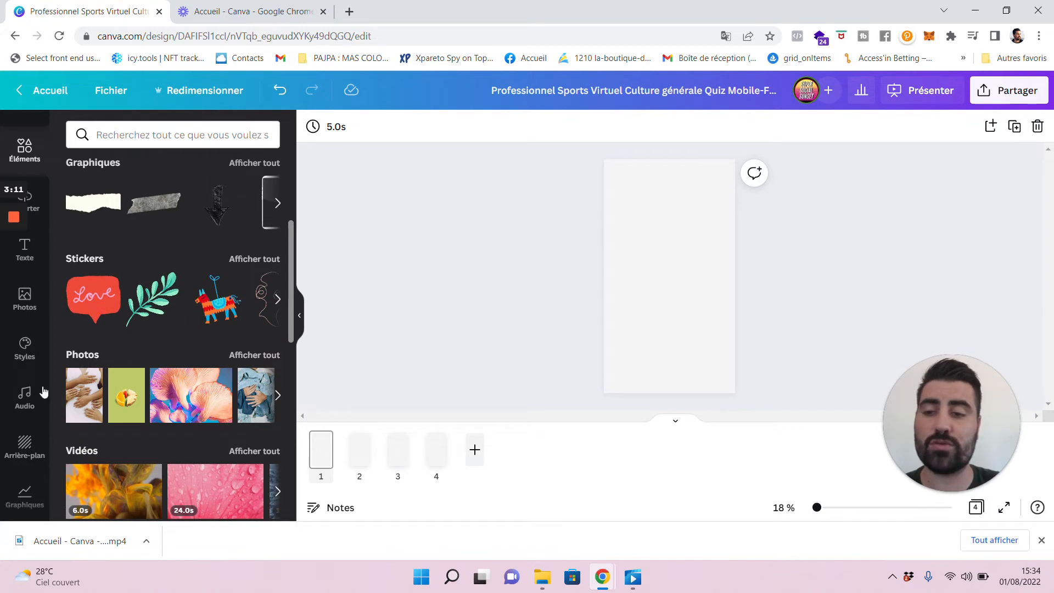
pyautogui.scroll(-2, 169, 403)
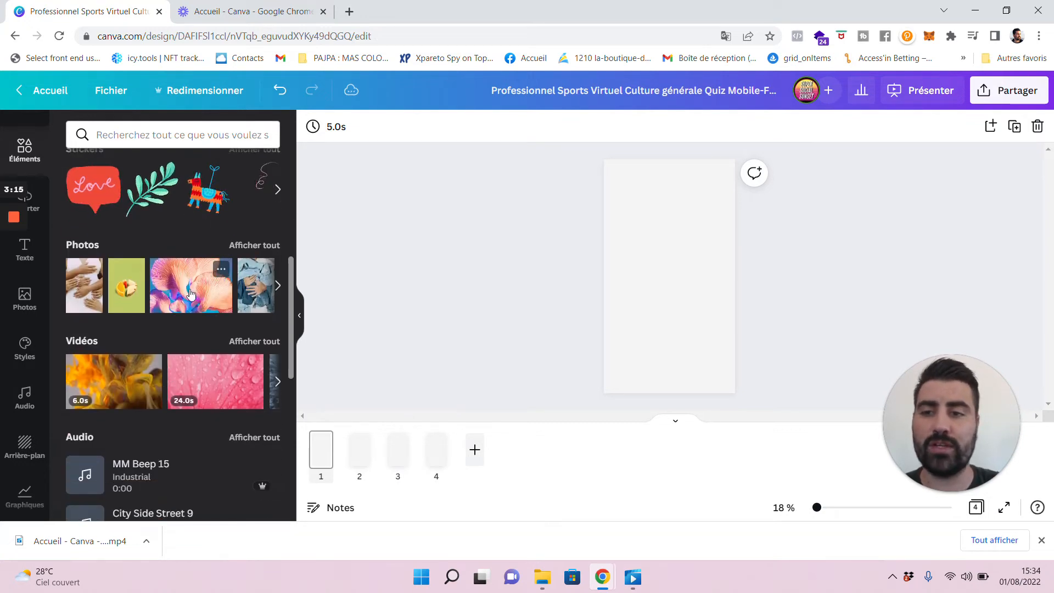
pyautogui.scroll(6, 191, 295)
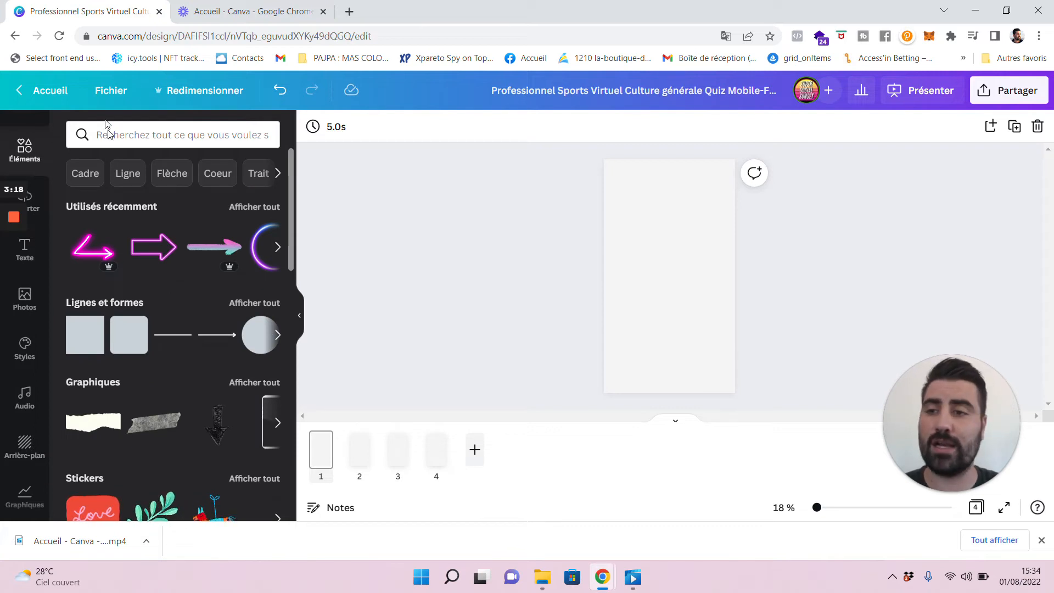
# Step: Search the elements library for "surfer", restrict the results to videos and dismiss the browser's download bar
pyautogui.click(173, 135)
pyautogui.write('surf')
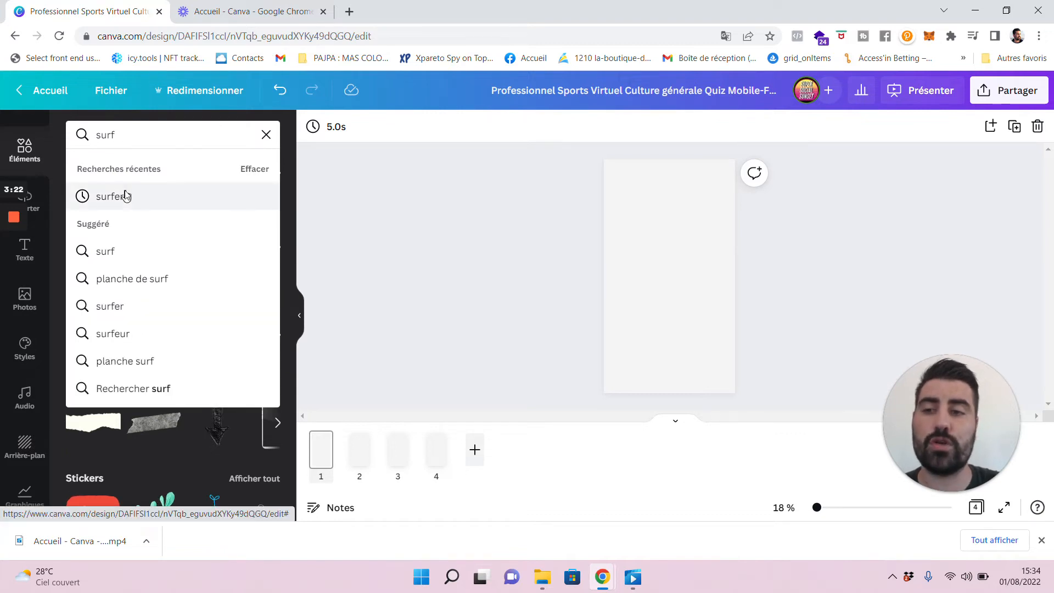
pyautogui.click(113, 196)
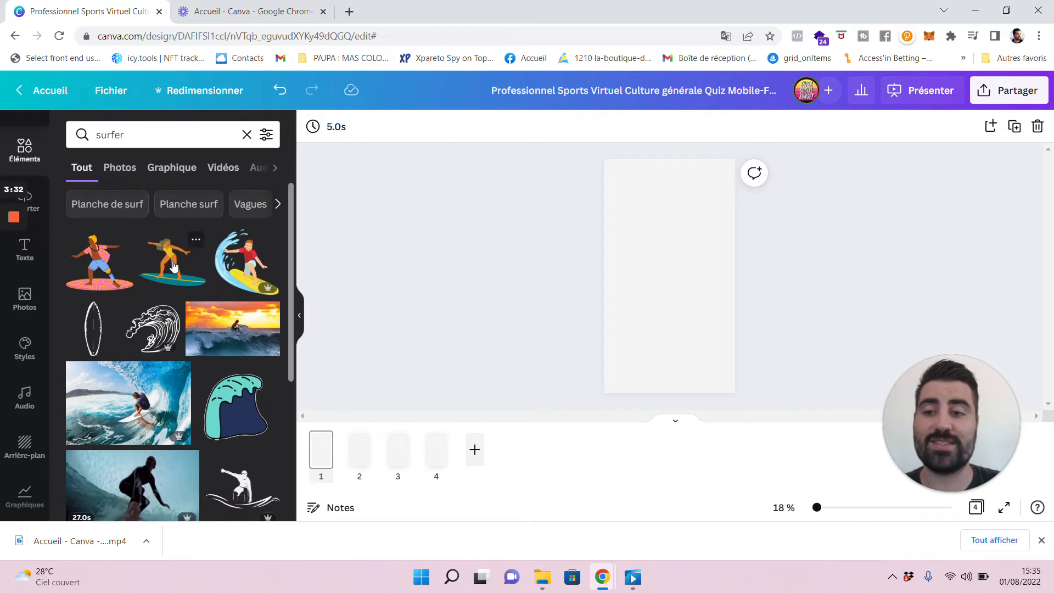
pyautogui.scroll(-2, 239, 291)
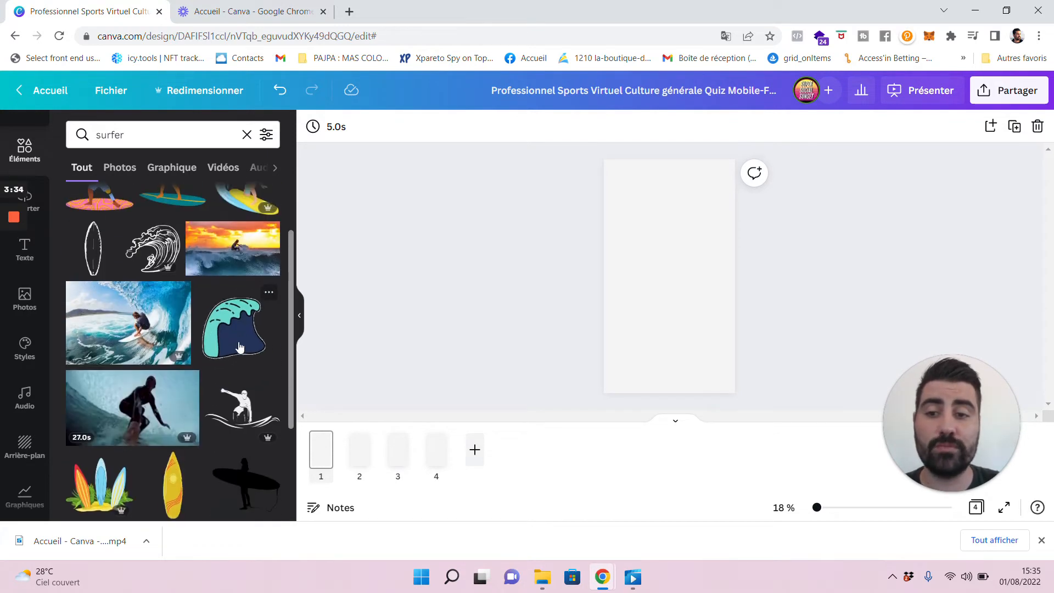
pyautogui.scroll(-4, 239, 291)
pyautogui.scroll(5, 107, 231)
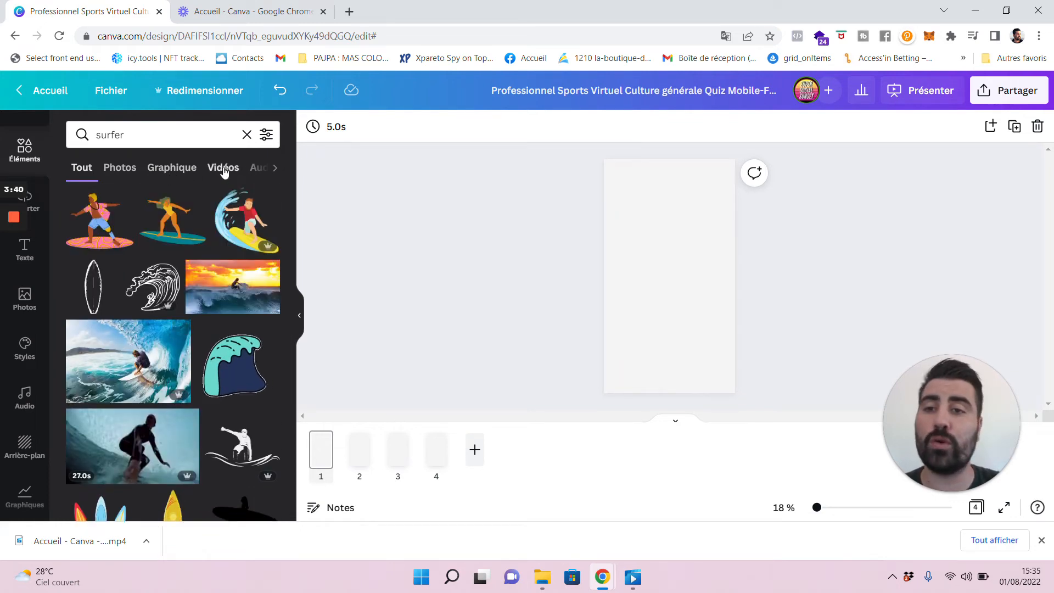
pyautogui.click(220, 171)
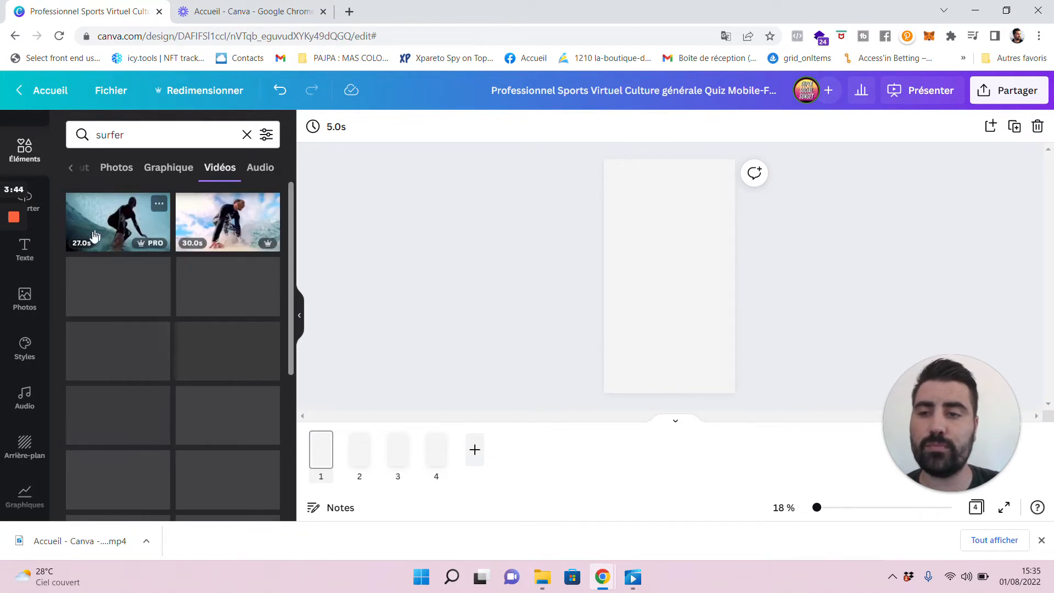
pyautogui.click(1042, 540)
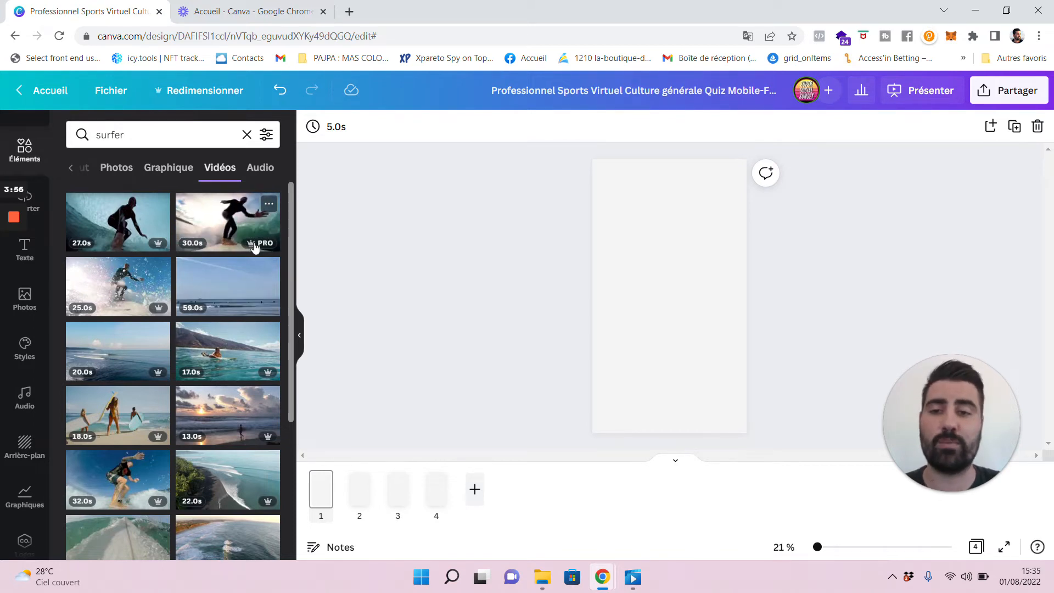
# Step: Fill the first page with the 22-second video of women carrying surfboards on the beach
pyautogui.scroll(5, 255, 249)
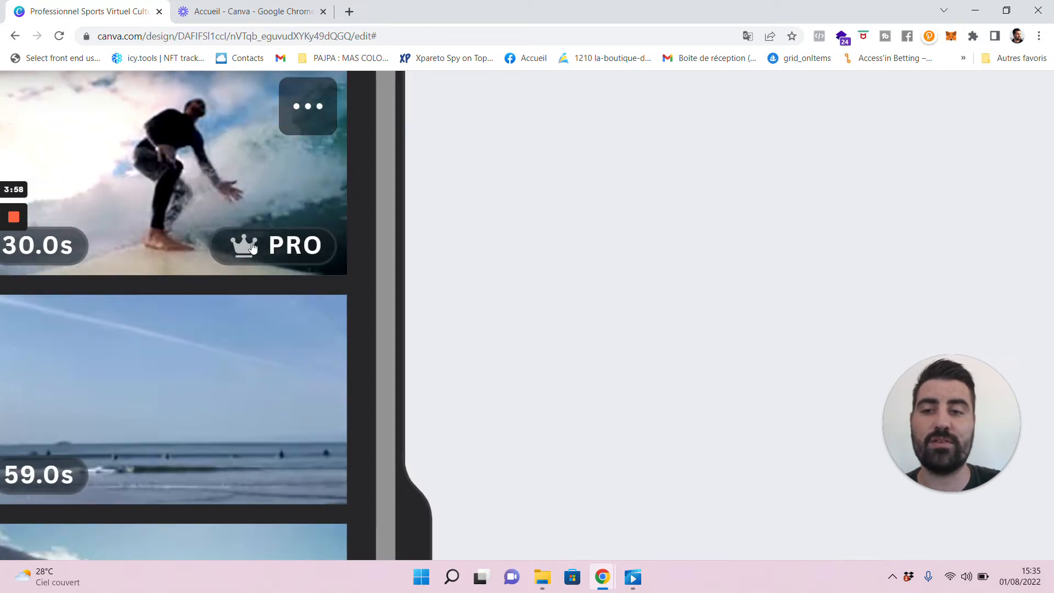
pyautogui.scroll(-5, 252, 250)
pyautogui.scroll(-3, 251, 252)
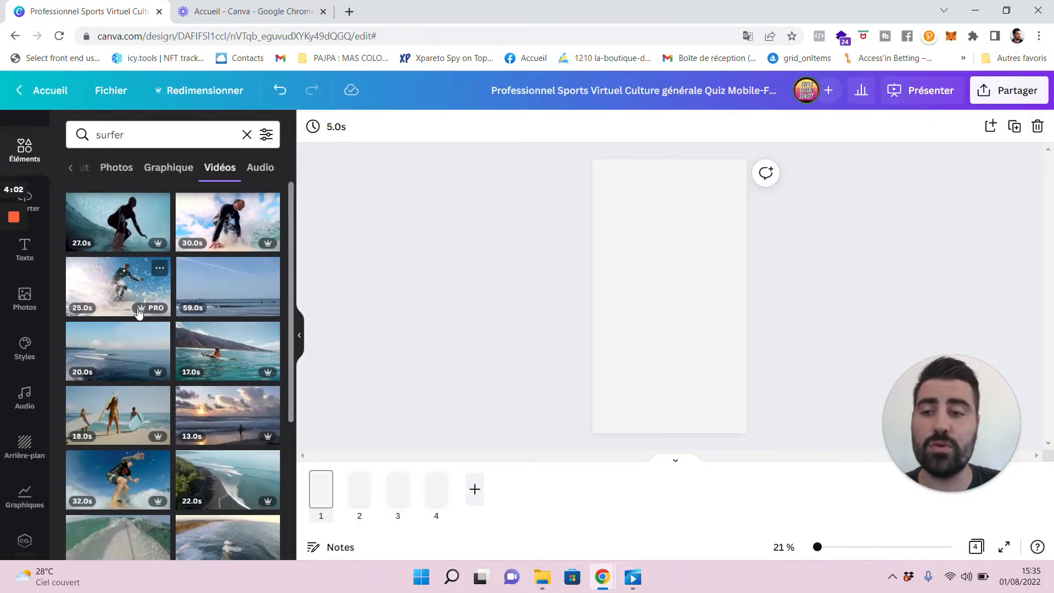
pyautogui.scroll(-4, 233, 393)
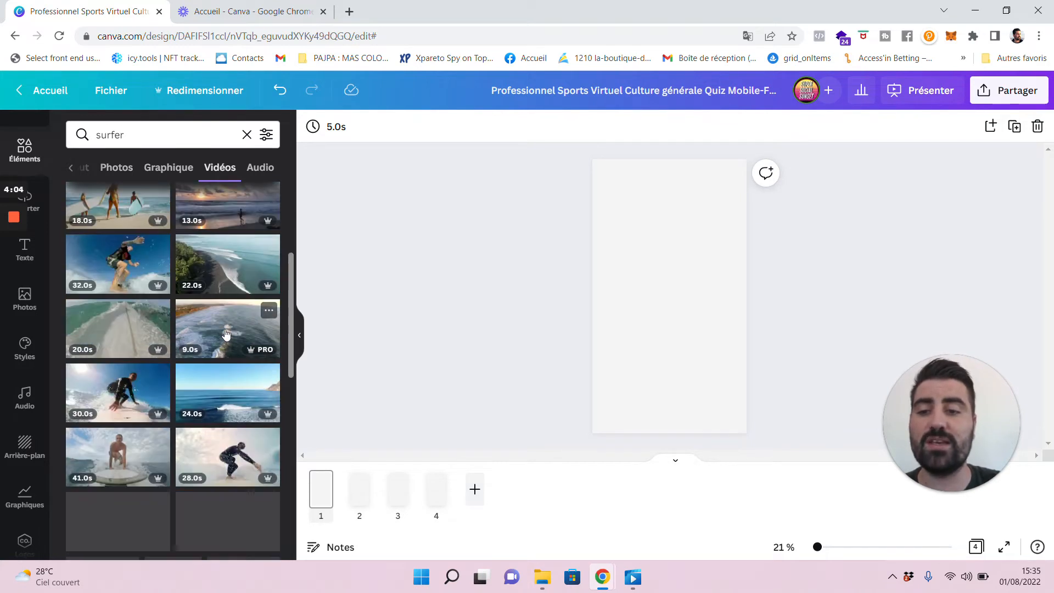
pyautogui.scroll(-2, 233, 394)
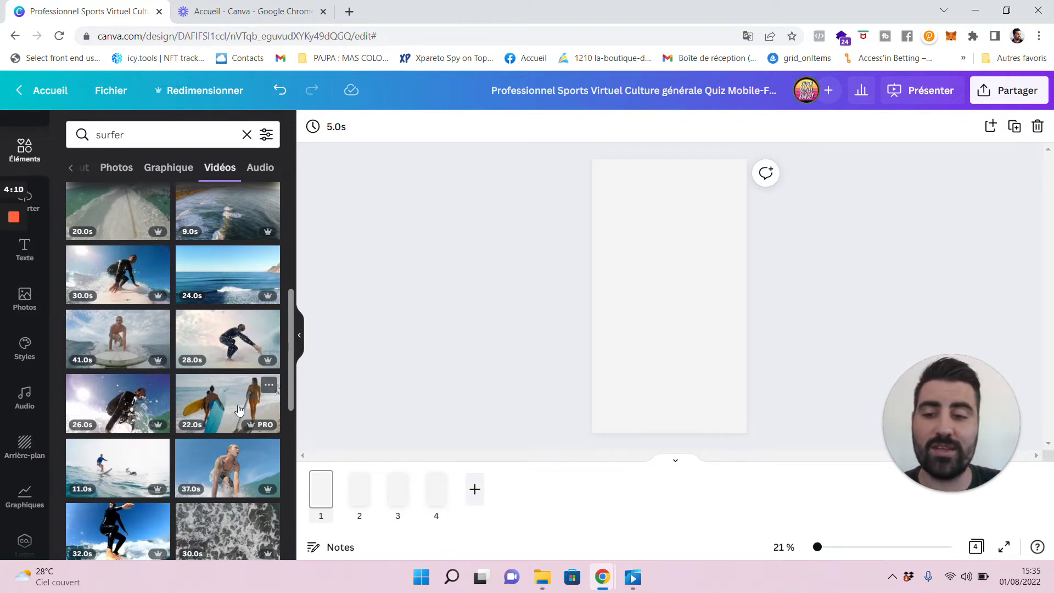
pyautogui.scroll(-1, 239, 409)
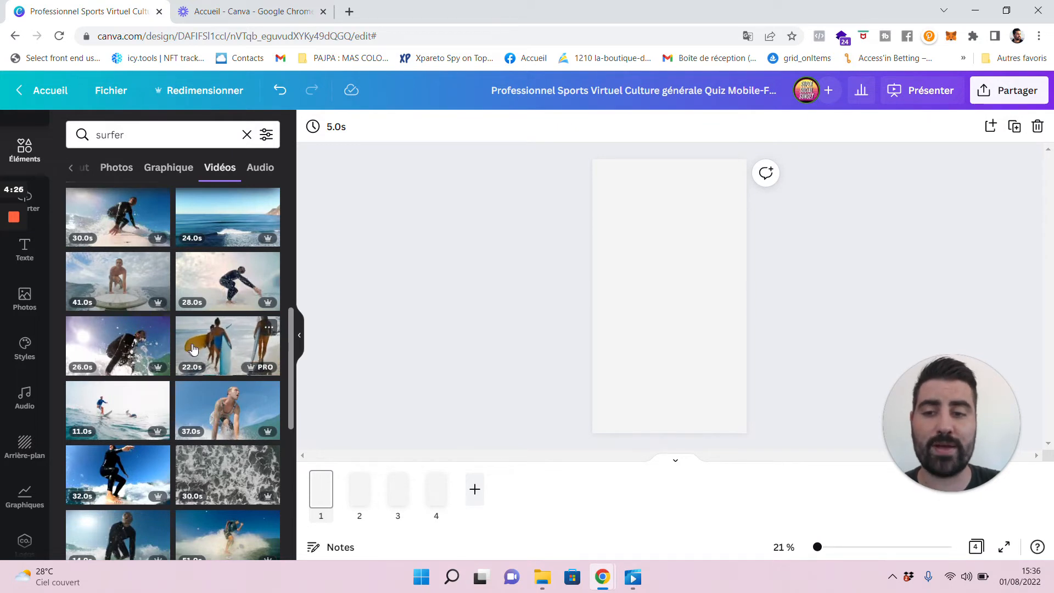
pyautogui.moveTo(236, 349); pyautogui.dragTo(595, 292)
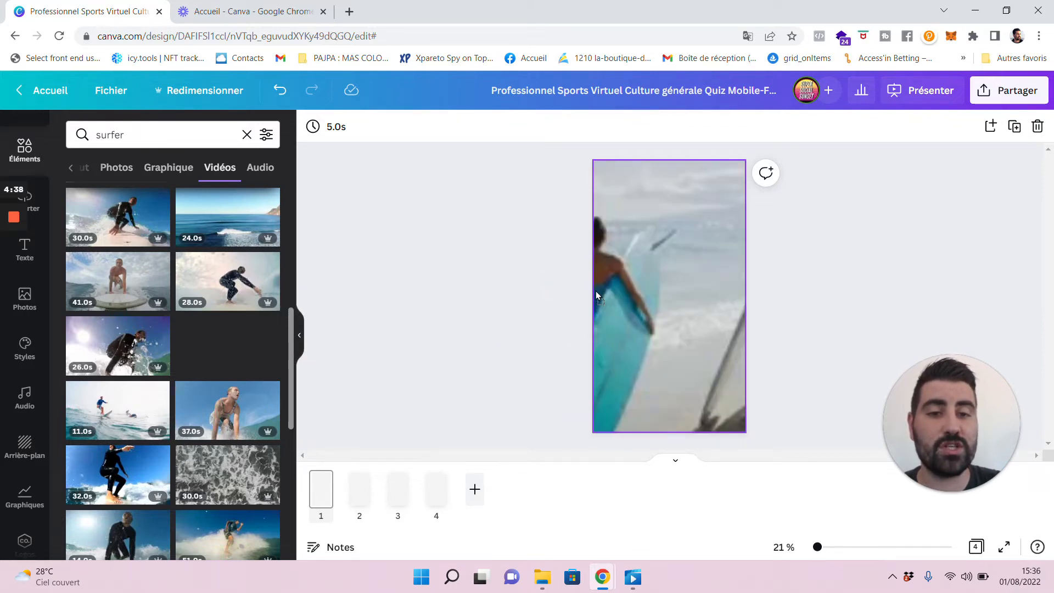
pyautogui.moveTo(595, 291); pyautogui.dragTo(595, 291)
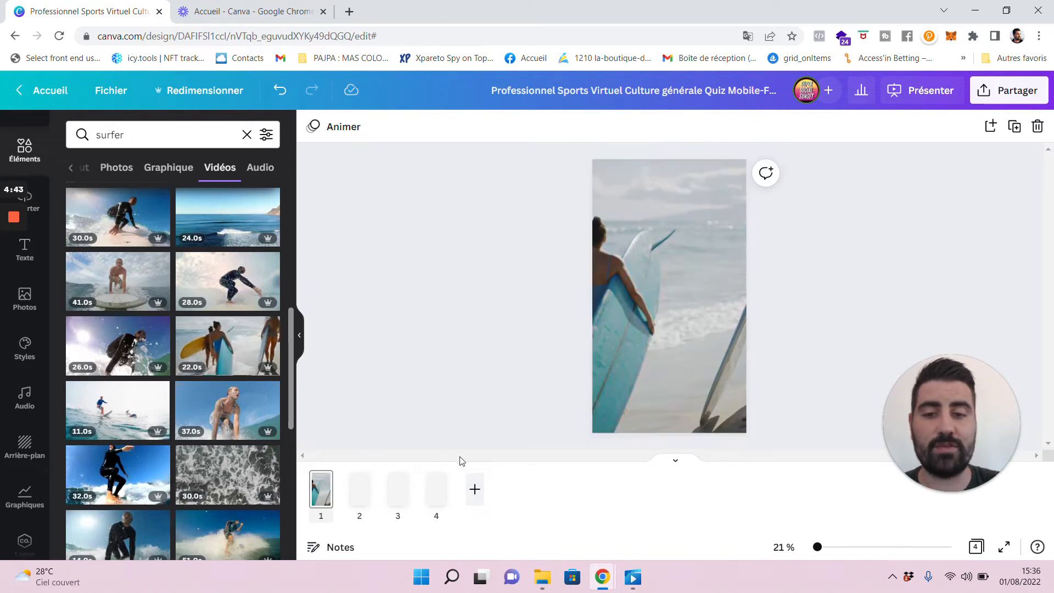
# Step: Reposition the video inside the first page's frame to centre the two women walking together, and play it back
pyautogui.doubleClick(661, 314)
pyautogui.moveTo(676, 317); pyautogui.dragTo(679, 366)
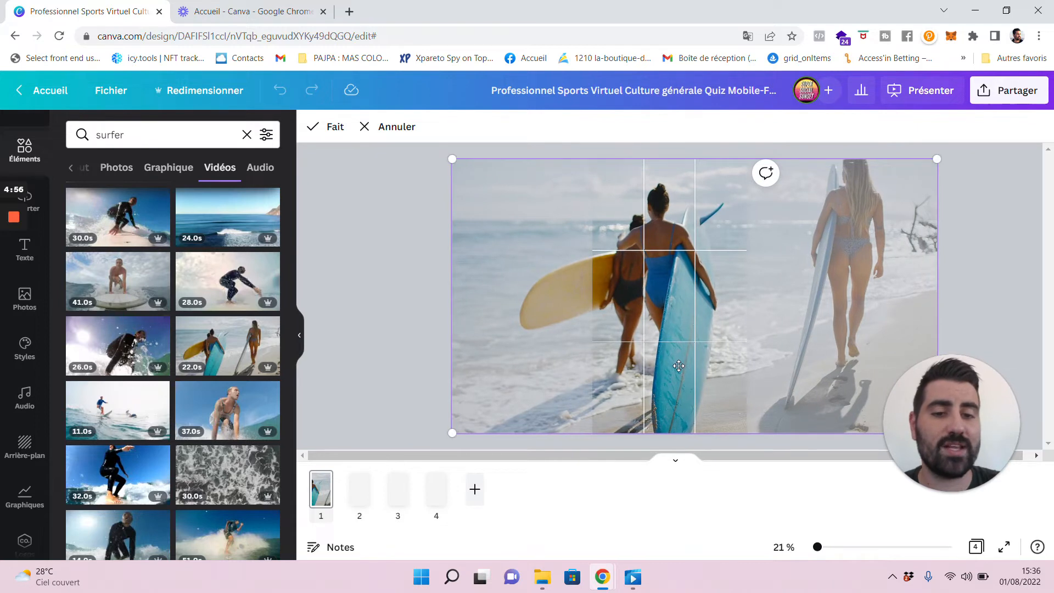
pyautogui.click(390, 281)
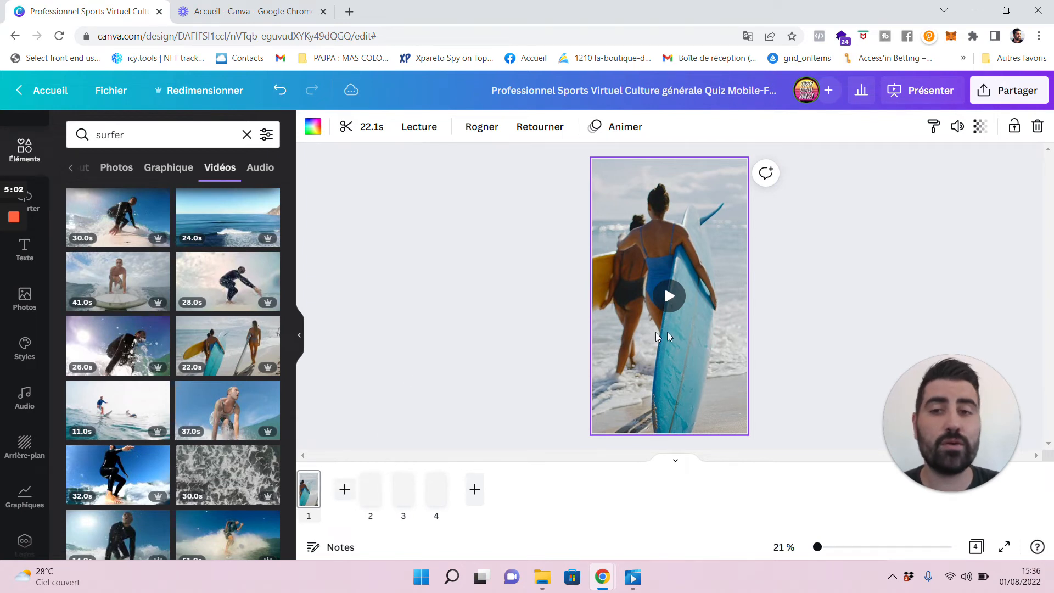
pyautogui.click(666, 298)
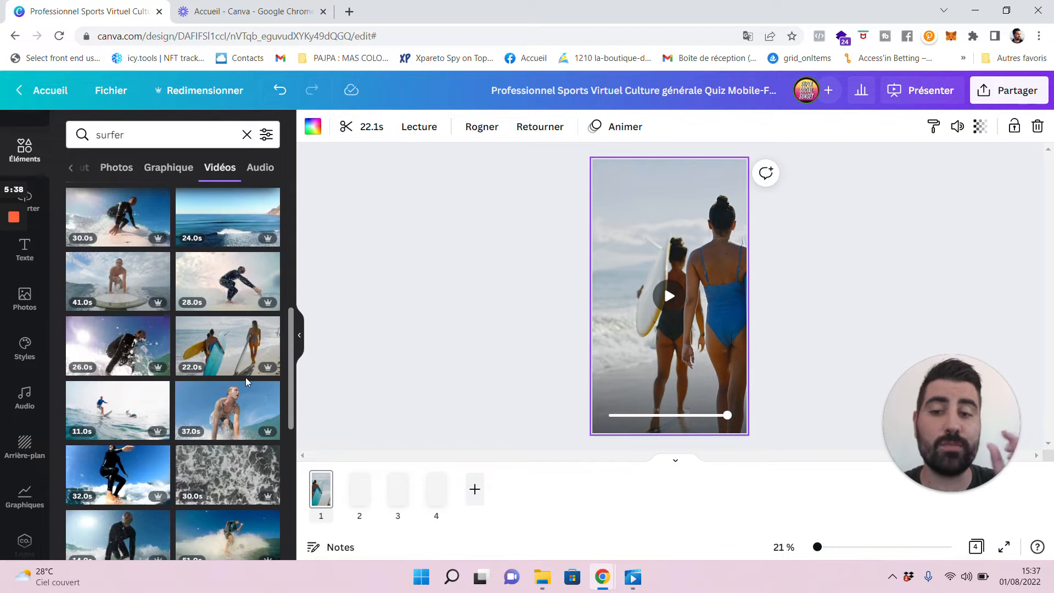
# Step: Trim the first page's video from both ends to a 3.0-second clip
pyautogui.click(355, 129)
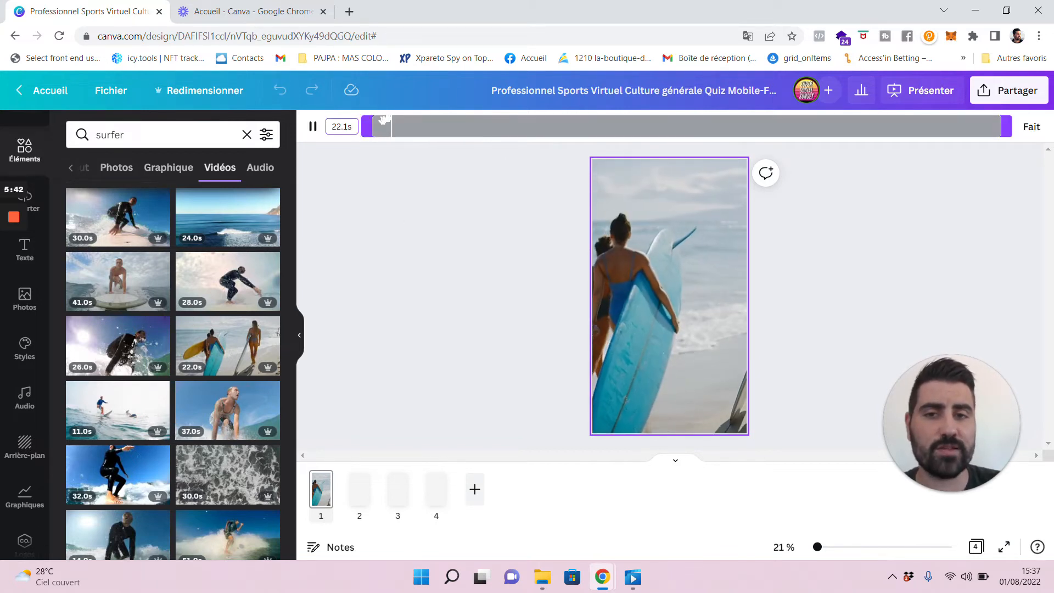
pyautogui.moveTo(367, 125); pyautogui.dragTo(389, 144)
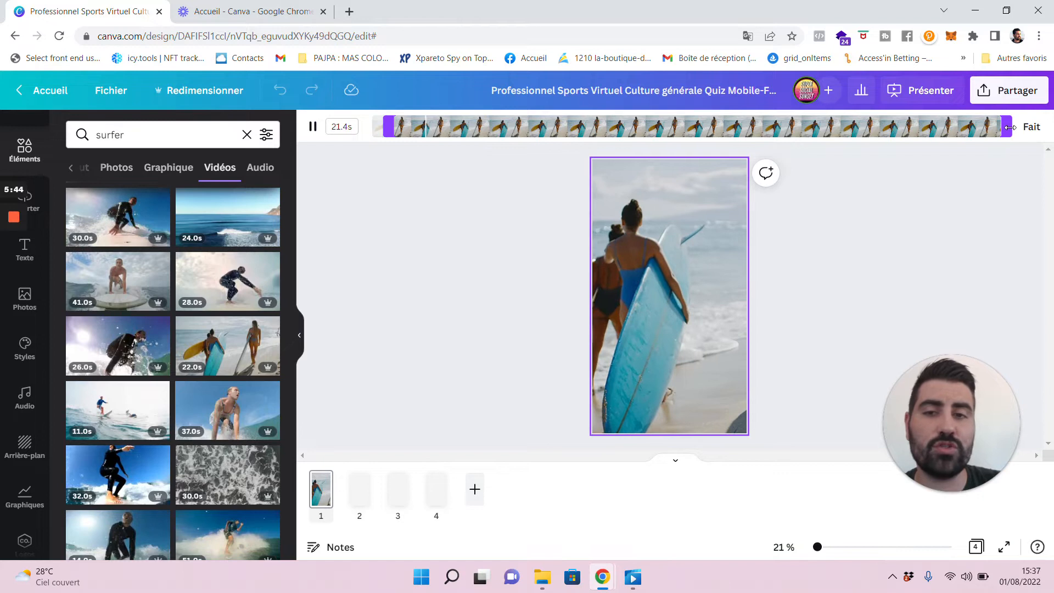
pyautogui.moveTo(1007, 127); pyautogui.dragTo(863, 127)
pyautogui.moveTo(799, 126); pyautogui.dragTo(503, 134)
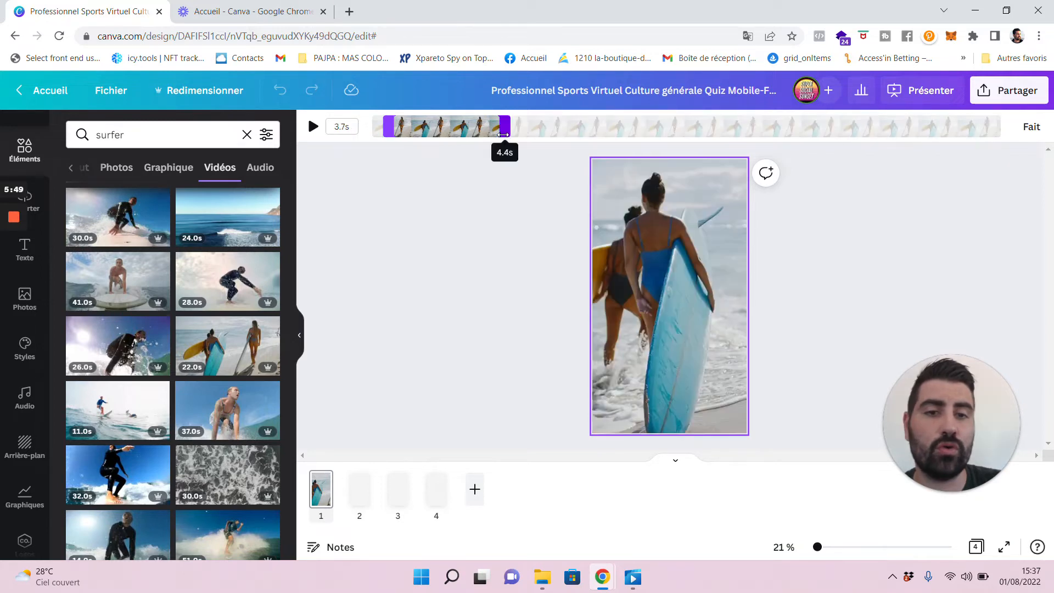
pyautogui.moveTo(503, 134); pyautogui.dragTo(484, 131)
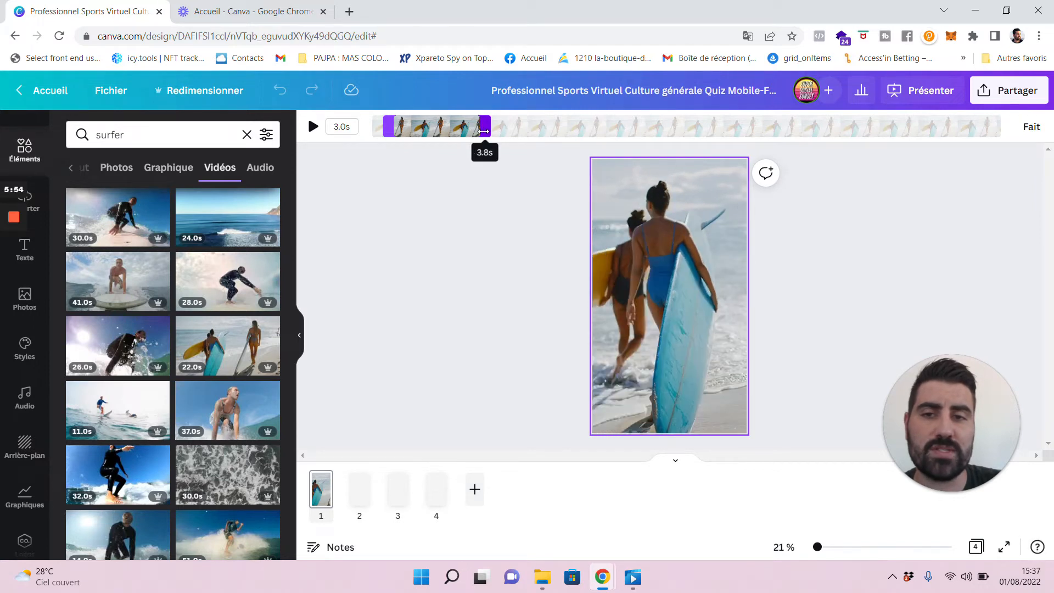
pyautogui.moveTo(484, 131); pyautogui.dragTo(484, 130)
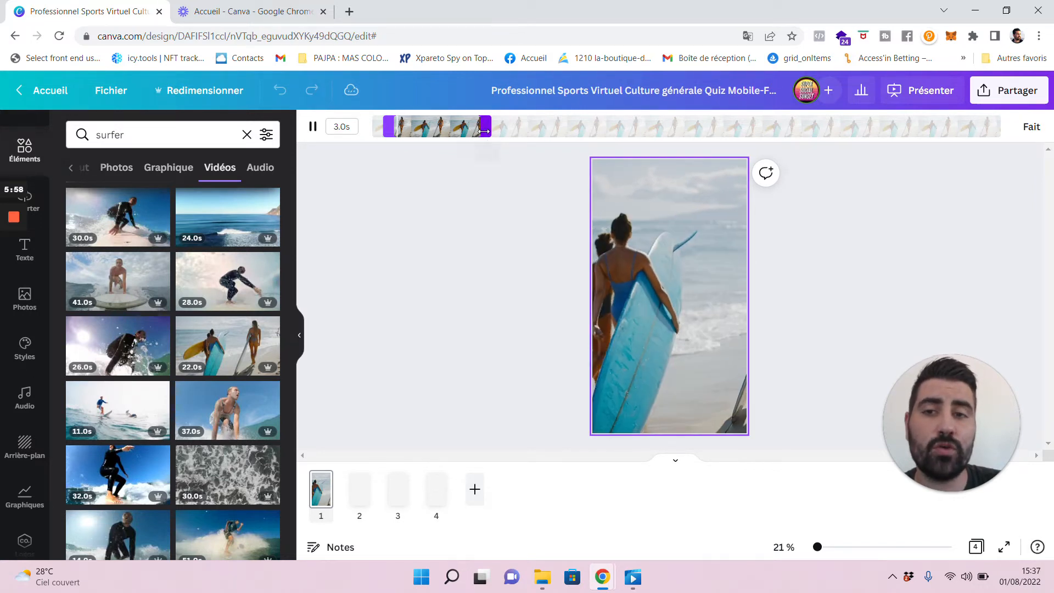
pyautogui.click(343, 127)
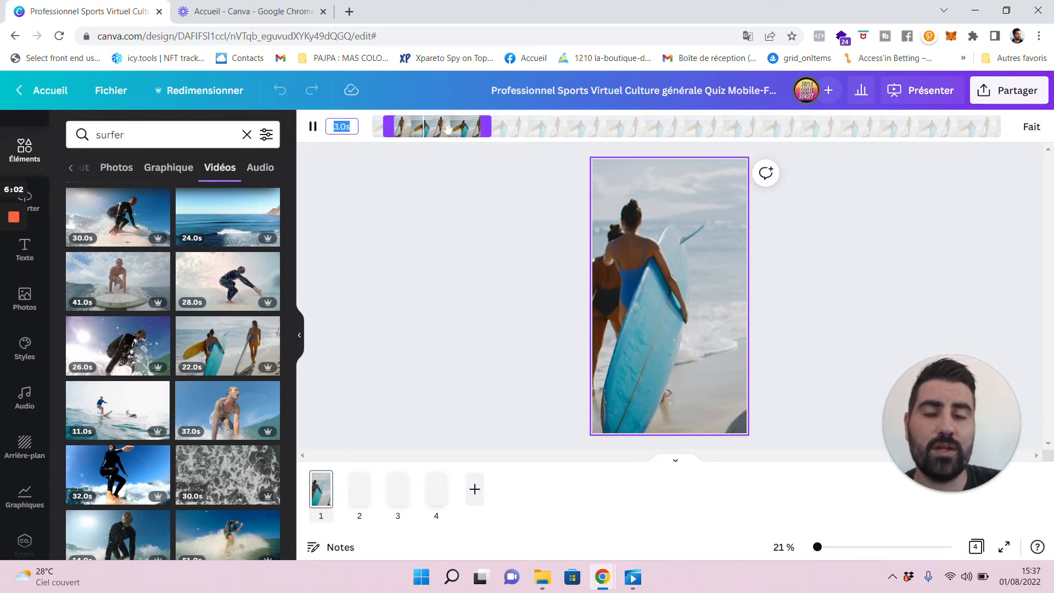
# Step: Shift the 3.0-second trim window further along the footage, past its opening seconds, and apply the trim
pyautogui.moveTo(450, 134); pyautogui.dragTo(541, 126)
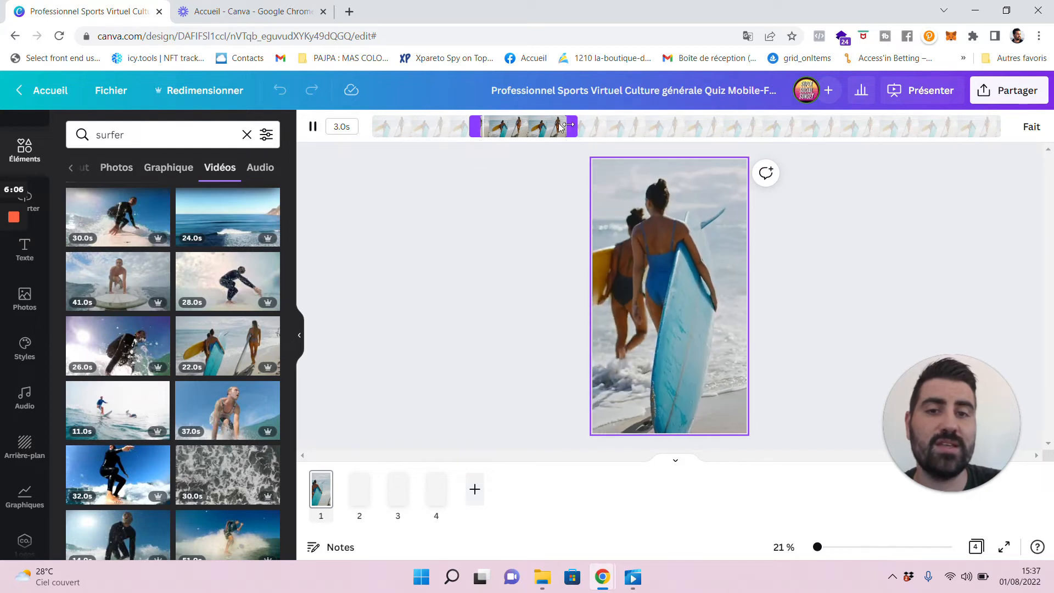
pyautogui.moveTo(530, 127); pyautogui.dragTo(614, 127)
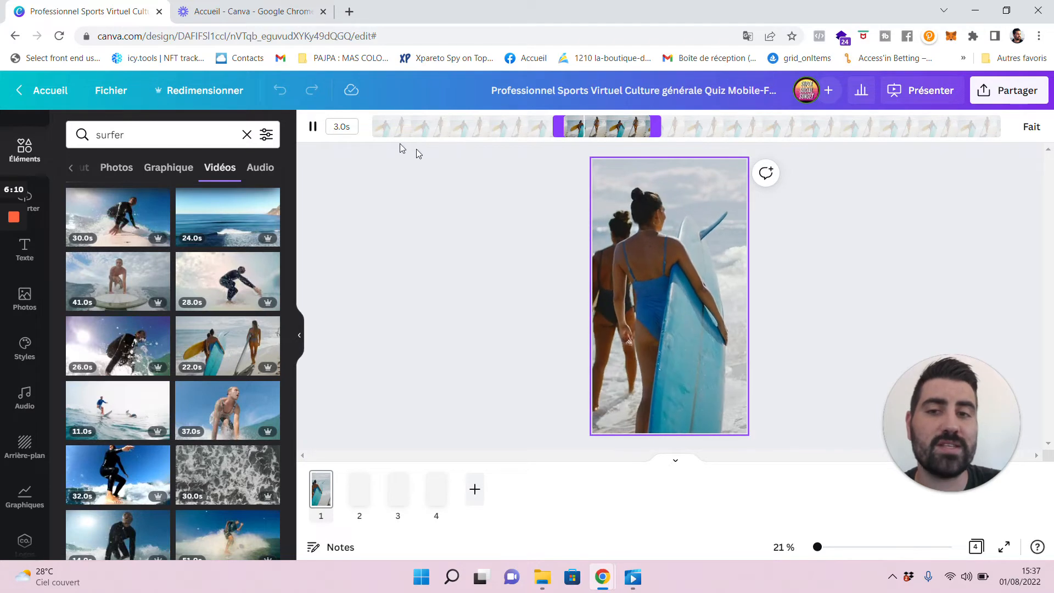
pyautogui.click(1031, 129)
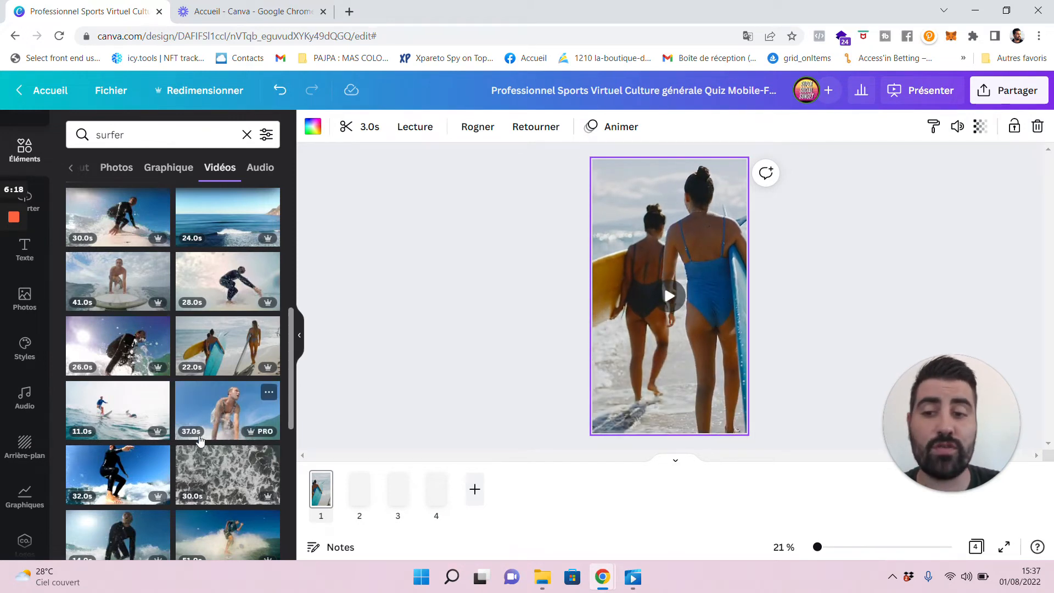
# Step: Fill the second page with the 37-second video of the crouching surfer in a striped tank top
pyautogui.scroll(-2, 203, 437)
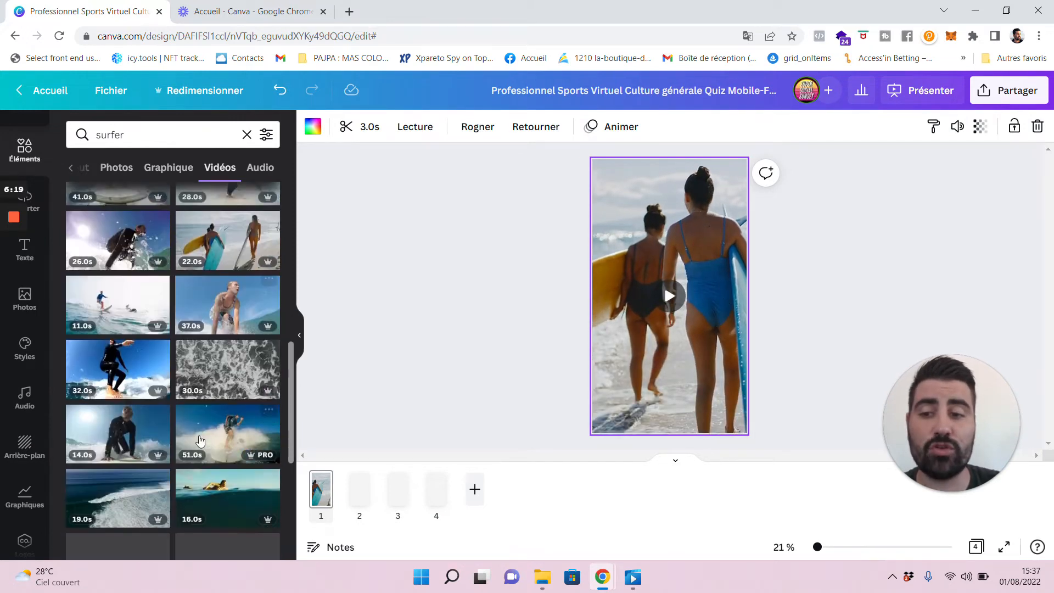
pyautogui.click(360, 497)
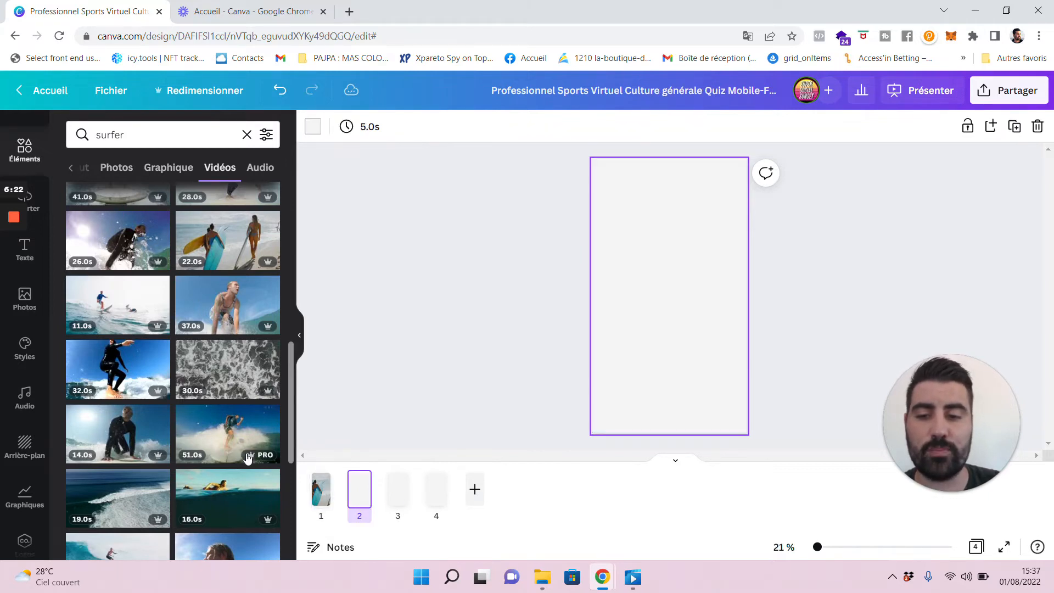
pyautogui.scroll(-1, 234, 450)
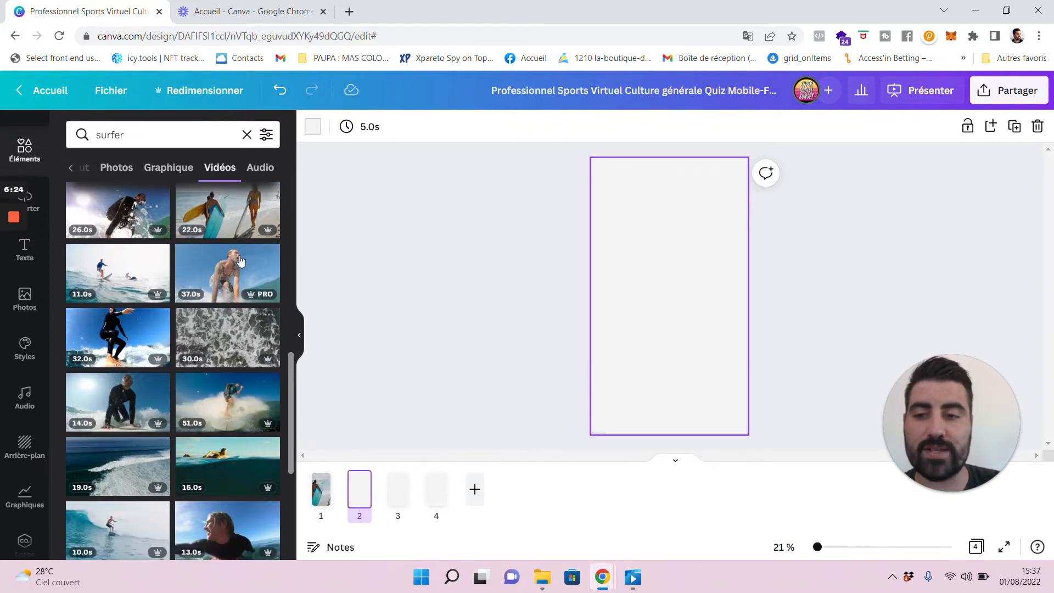
pyautogui.moveTo(230, 268); pyautogui.dragTo(225, 280)
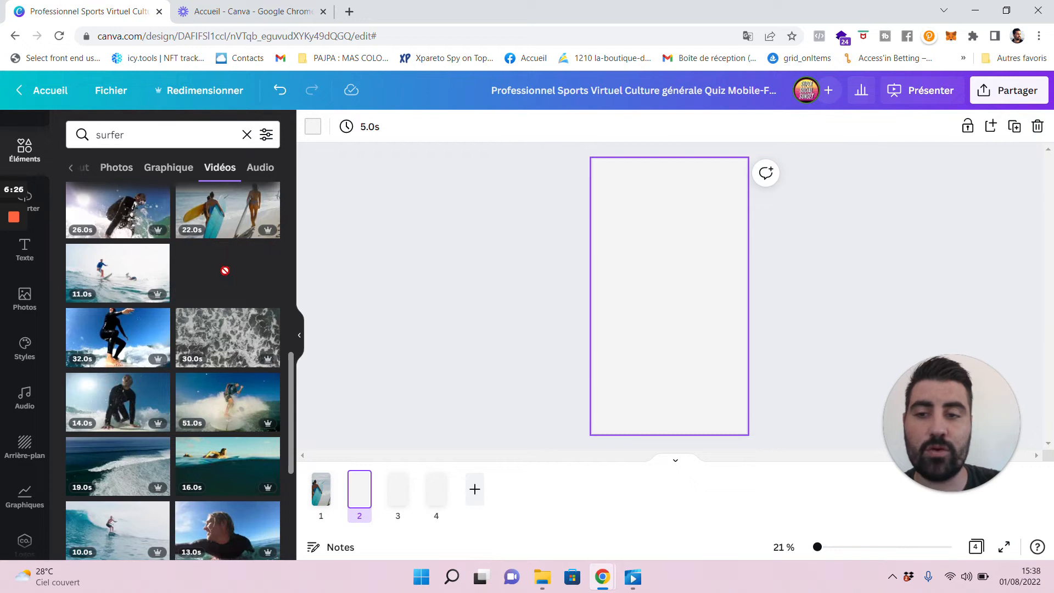
pyautogui.moveTo(592, 280); pyautogui.dragTo(593, 280)
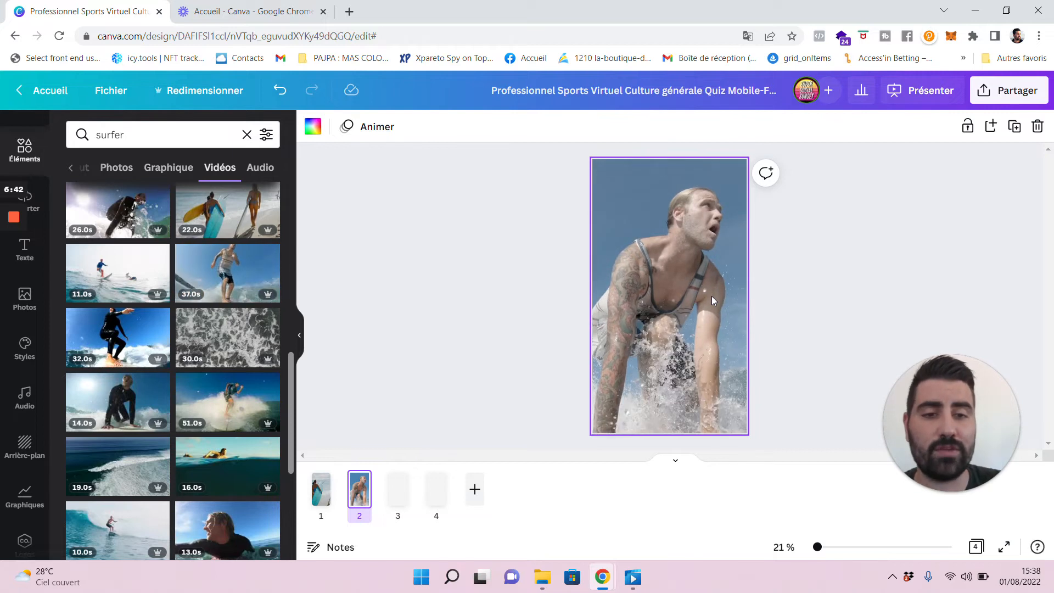
# Step: Trim the second page's video from both ends to a 3.0-second clip and apply the trim
pyautogui.click(680, 282)
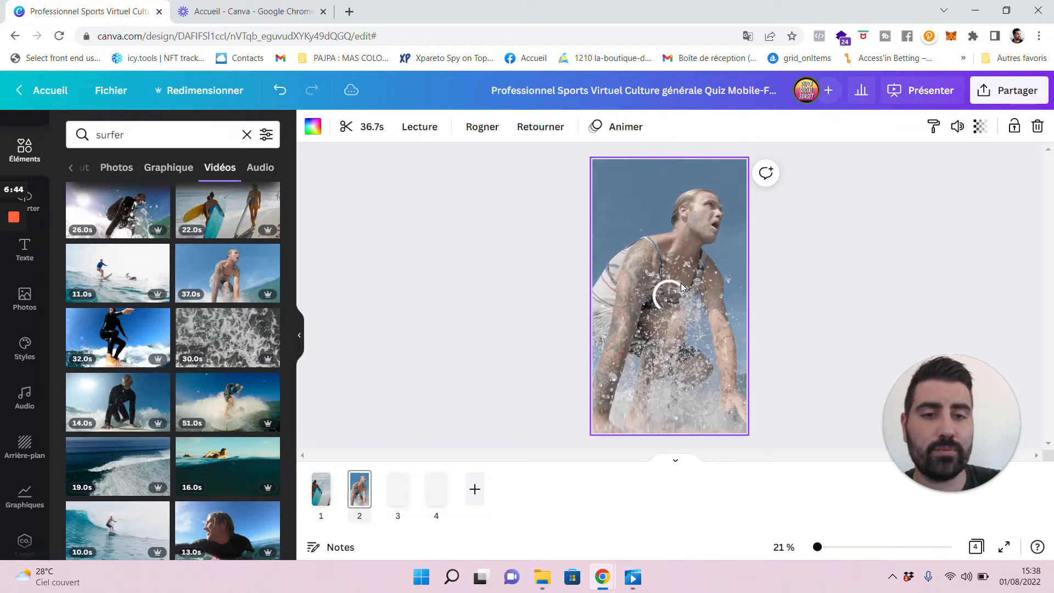
pyautogui.click(347, 131)
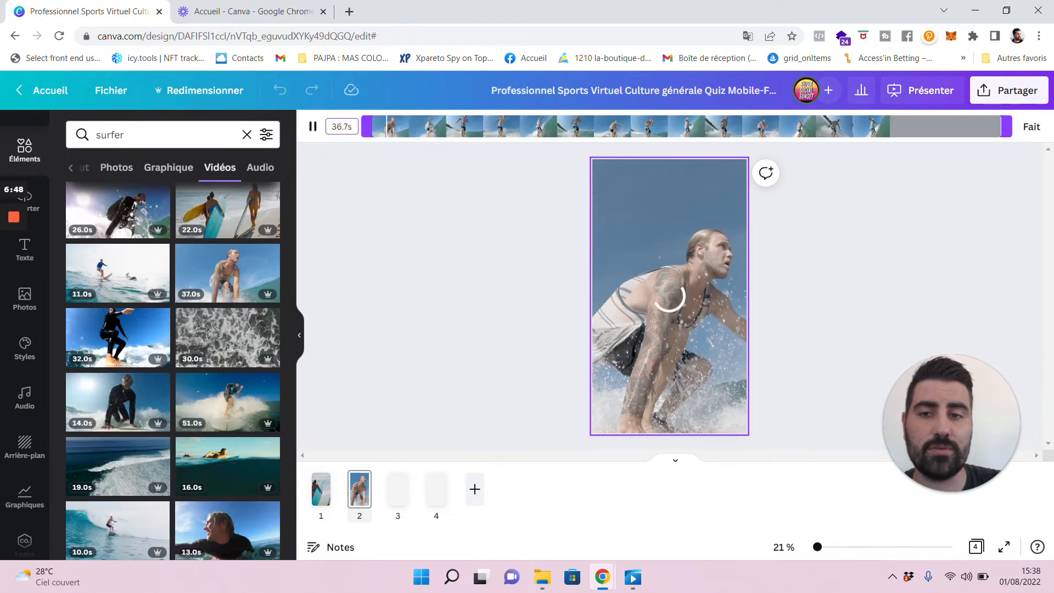
pyautogui.moveTo(506, 124); pyautogui.dragTo(521, 126)
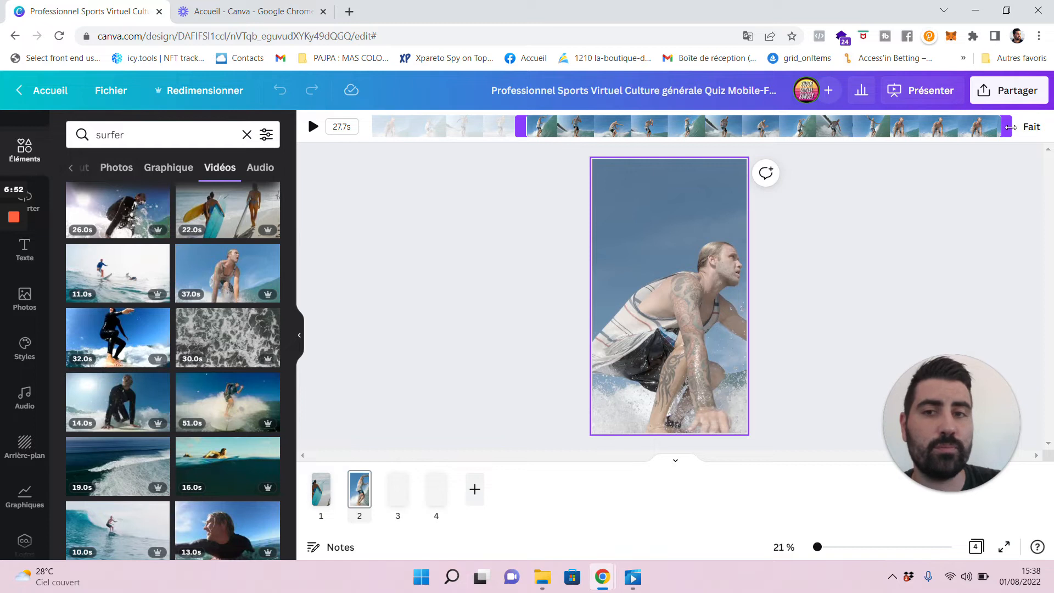
pyautogui.moveTo(914, 127); pyautogui.dragTo(582, 140)
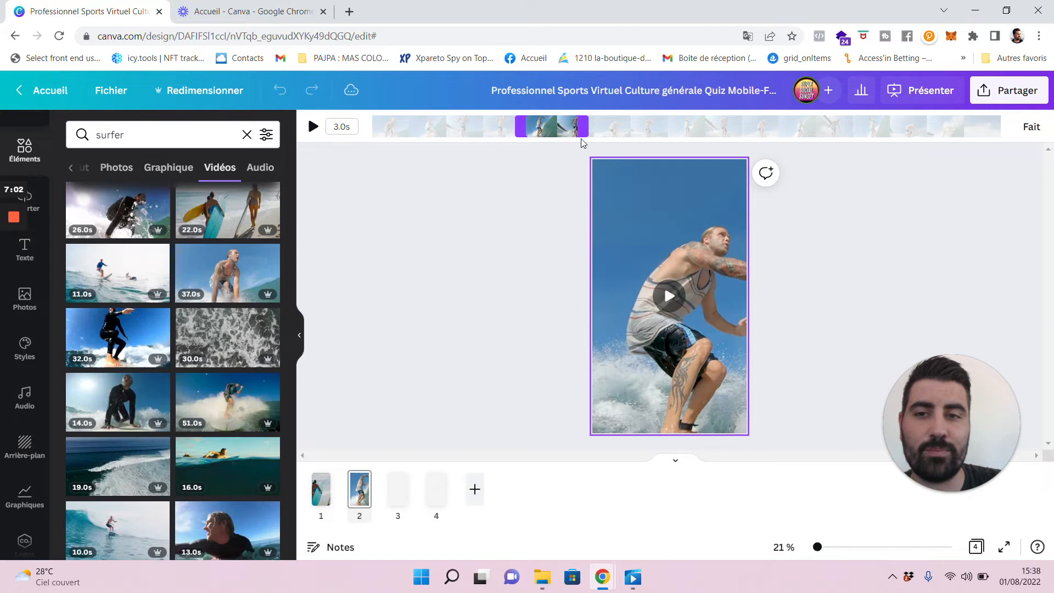
pyautogui.click(1032, 127)
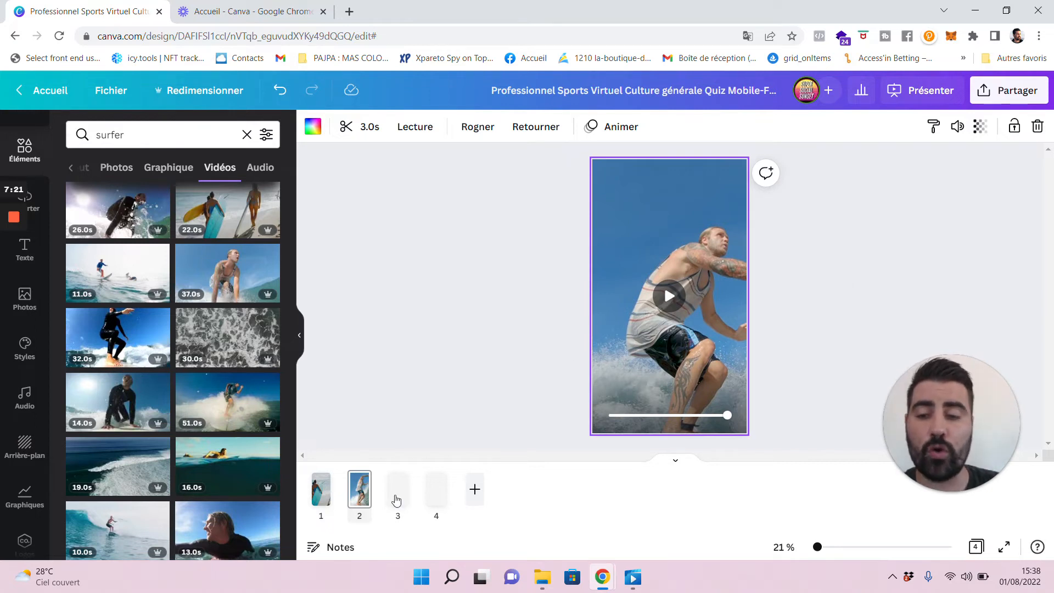
# Step: Add three extra blank pages after the fourth page
pyautogui.click(395, 494)
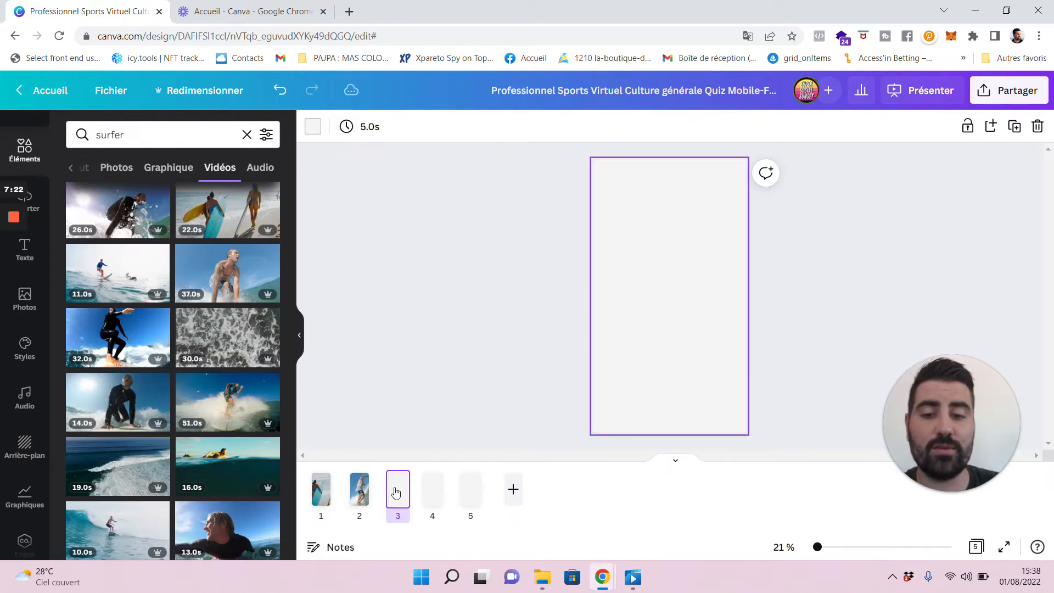
pyautogui.click(518, 493)
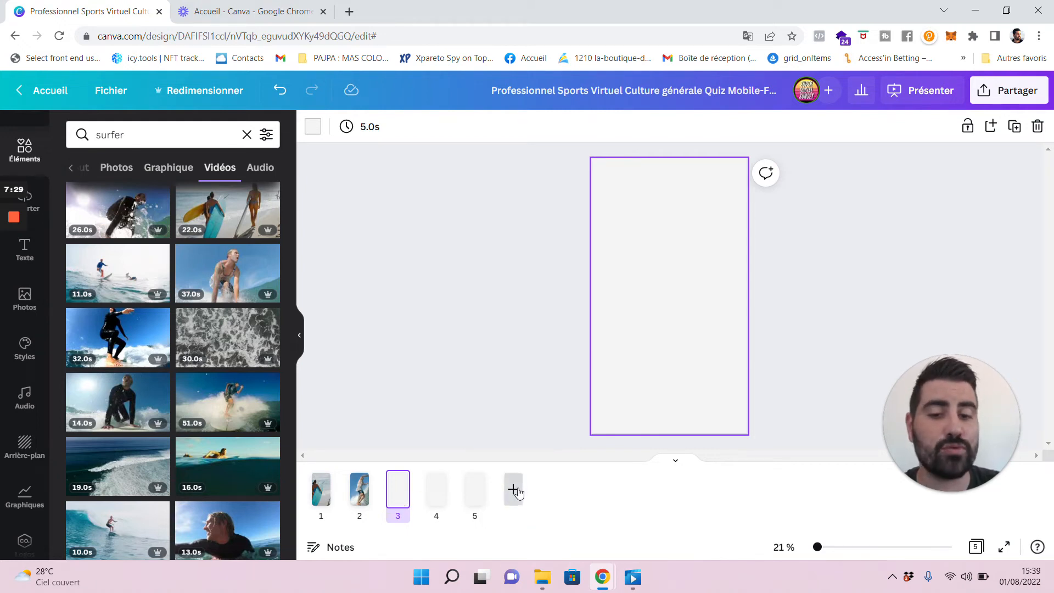
pyautogui.click(552, 490)
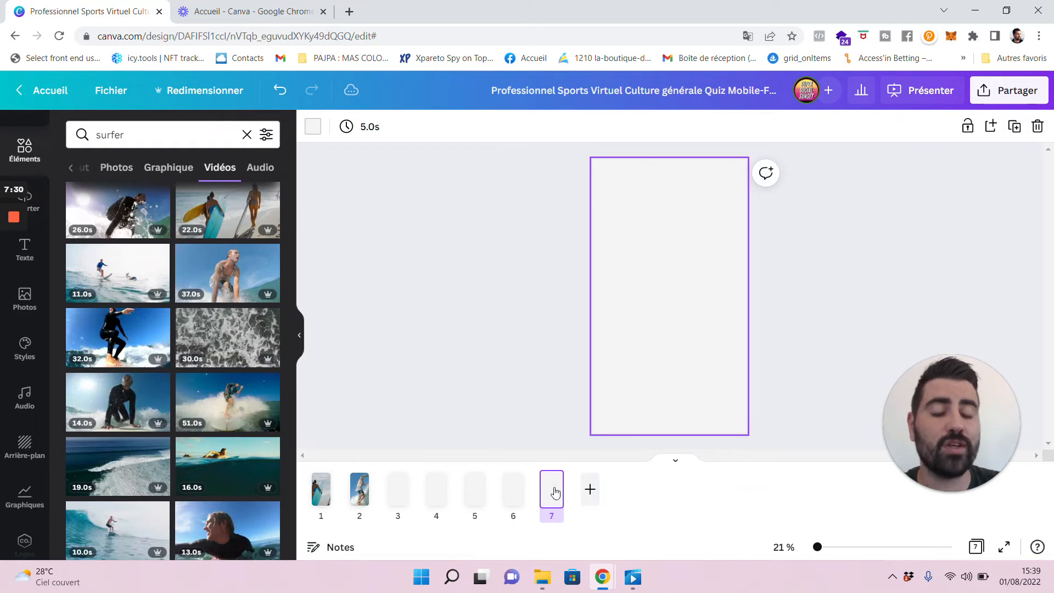
# Step: Delete three of the blank pages, starting from page 3, to return to four pages
pyautogui.click(403, 497)
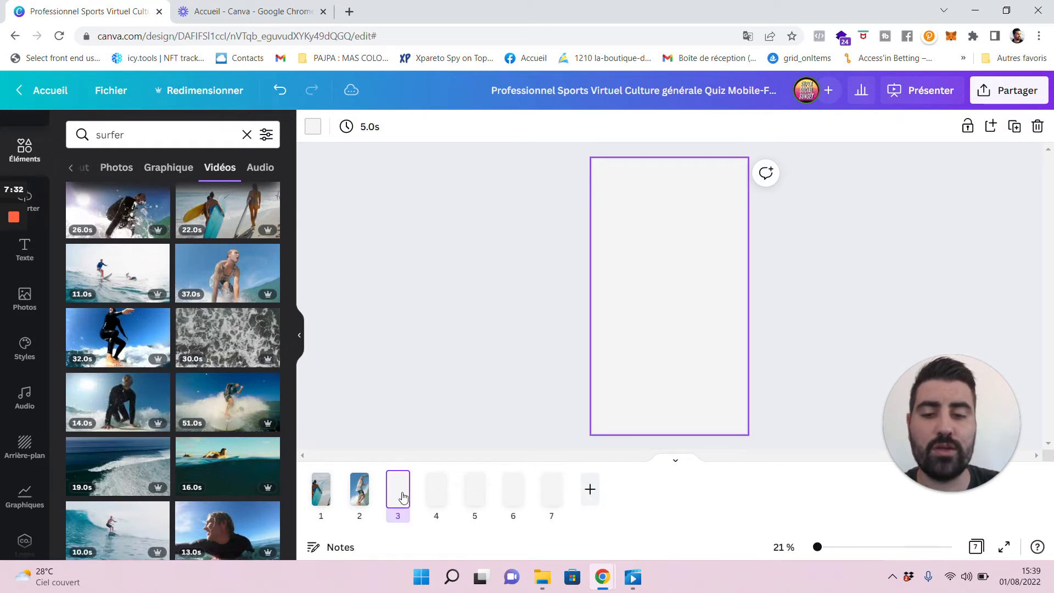
pyautogui.click(1038, 127)
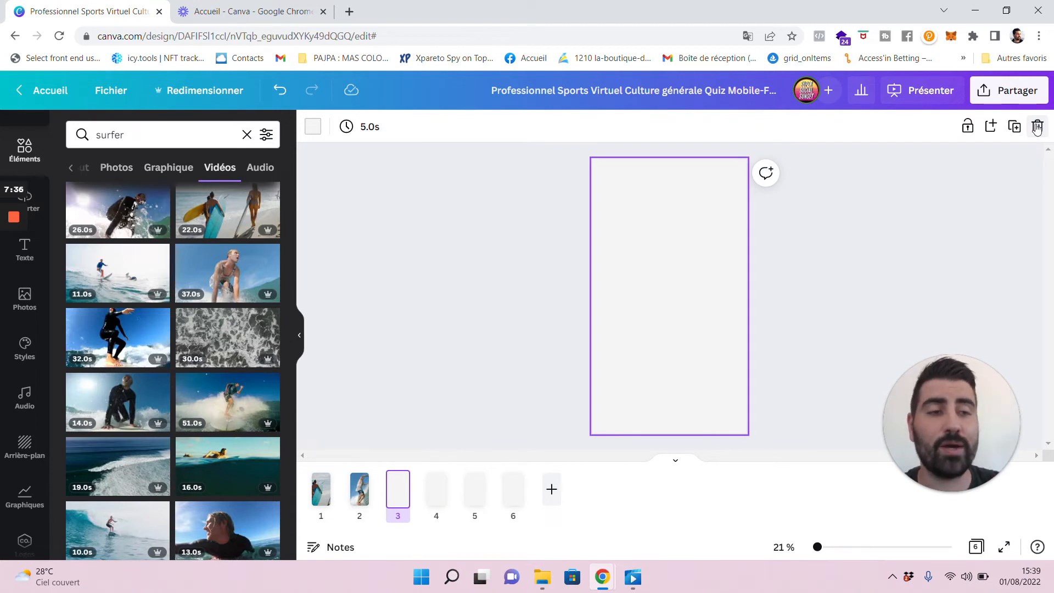
pyautogui.click(1038, 128)
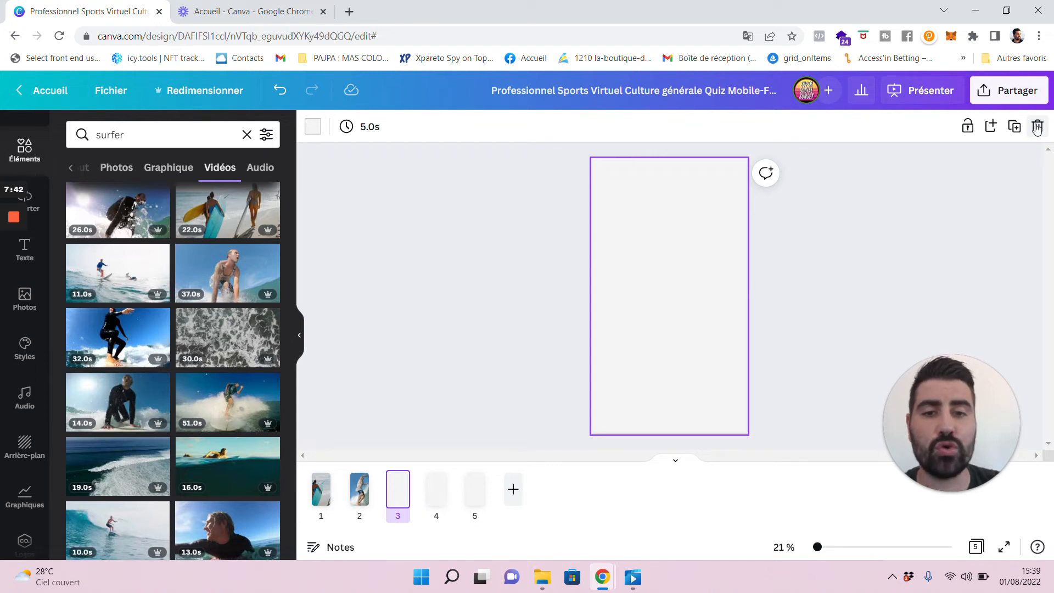
pyautogui.click(1038, 127)
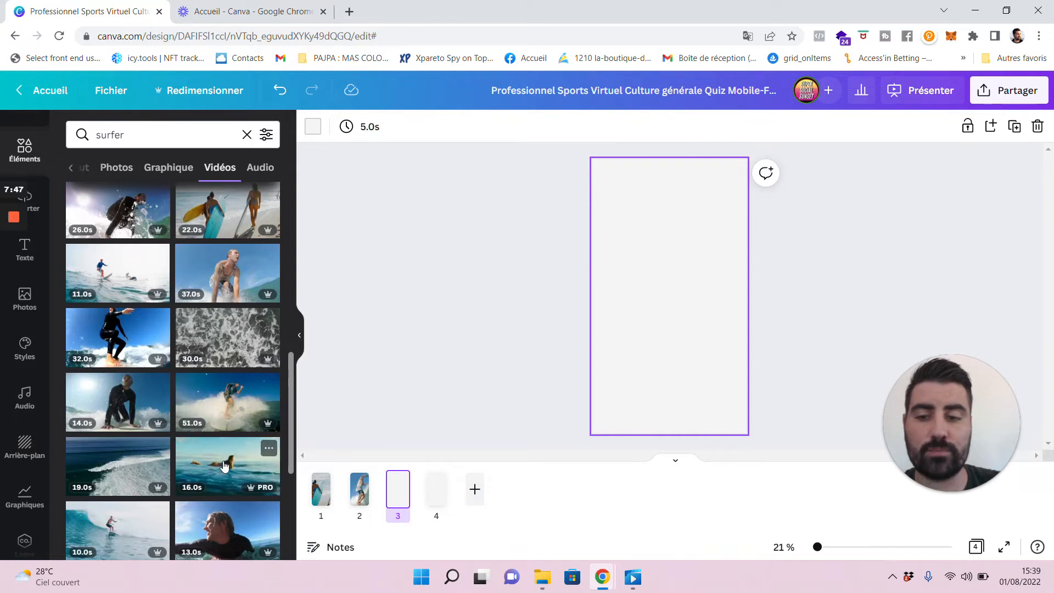
# Step: Fill the third page with the 16-second video of the woman paddling on a surfboard, and preview its playback
pyautogui.moveTo(224, 466); pyautogui.dragTo(343, 412)
pyautogui.moveTo(593, 286); pyautogui.dragTo(594, 291)
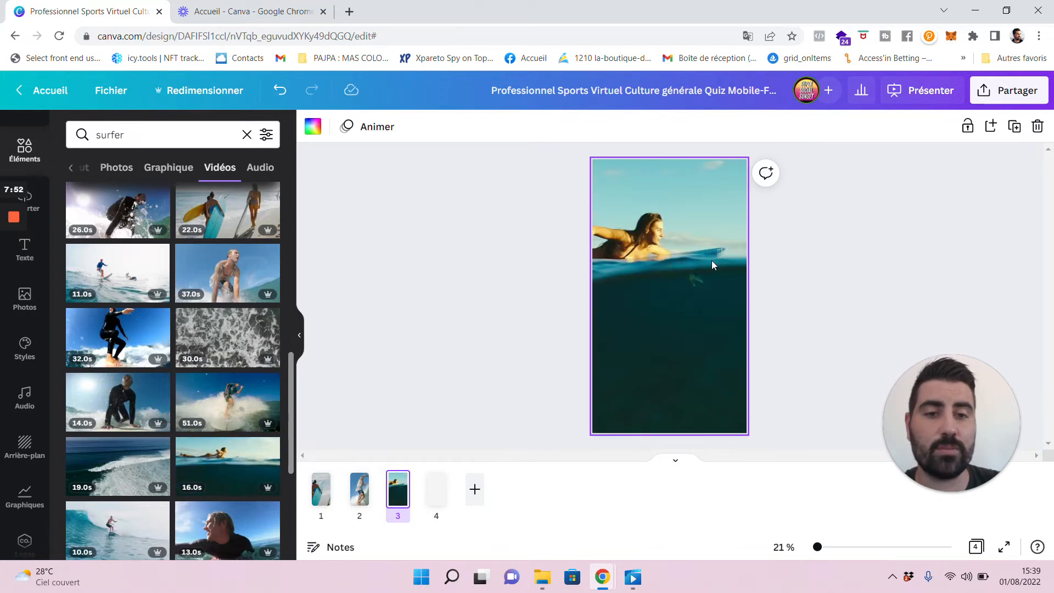
pyautogui.click(680, 252)
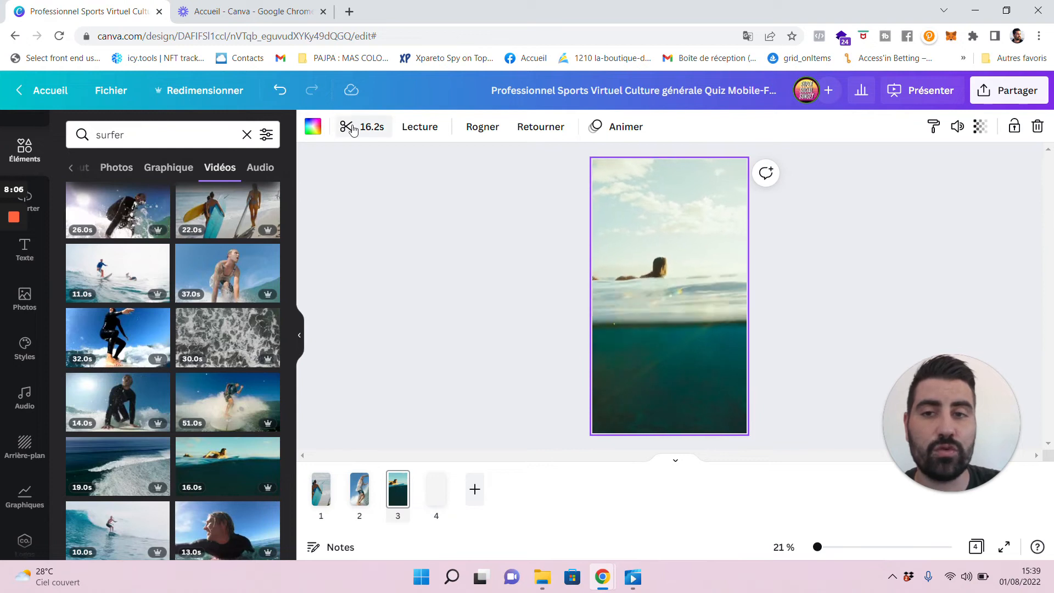
pyautogui.moveTo(680, 242)
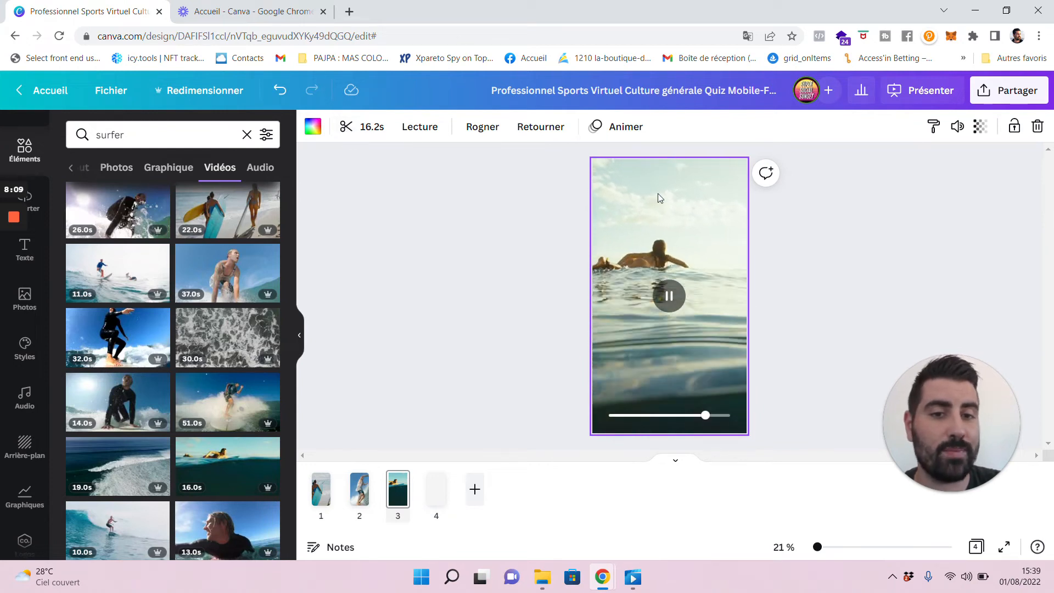
# Step: Trim the third page's video from both ends to a 3.0-second clip and apply the trim
pyautogui.click(351, 132)
pyautogui.moveTo(366, 126); pyautogui.dragTo(462, 126)
pyautogui.moveTo(1004, 121); pyautogui.dragTo(585, 133)
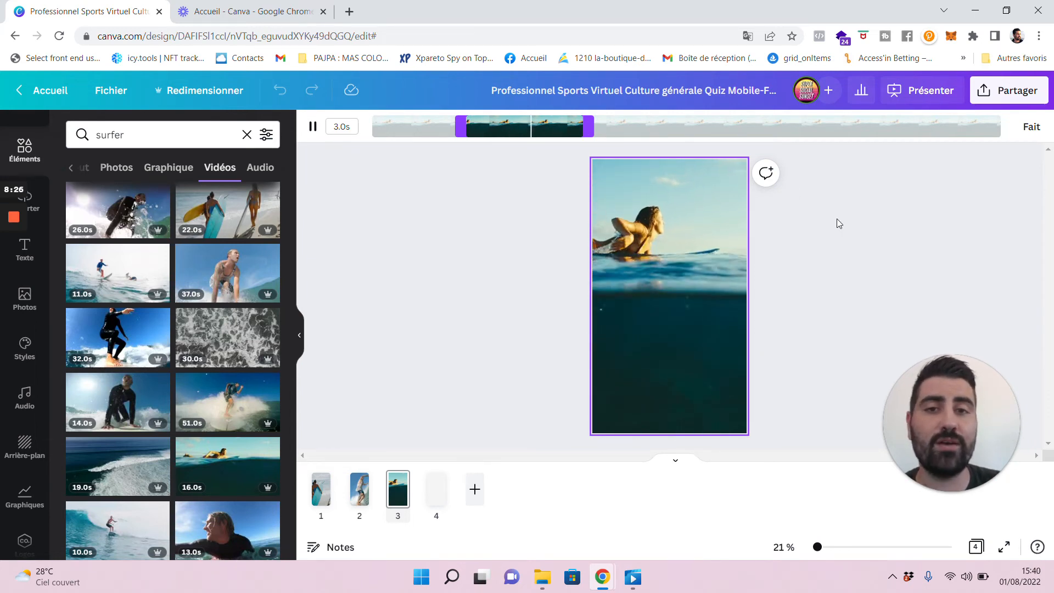
pyautogui.click(1032, 128)
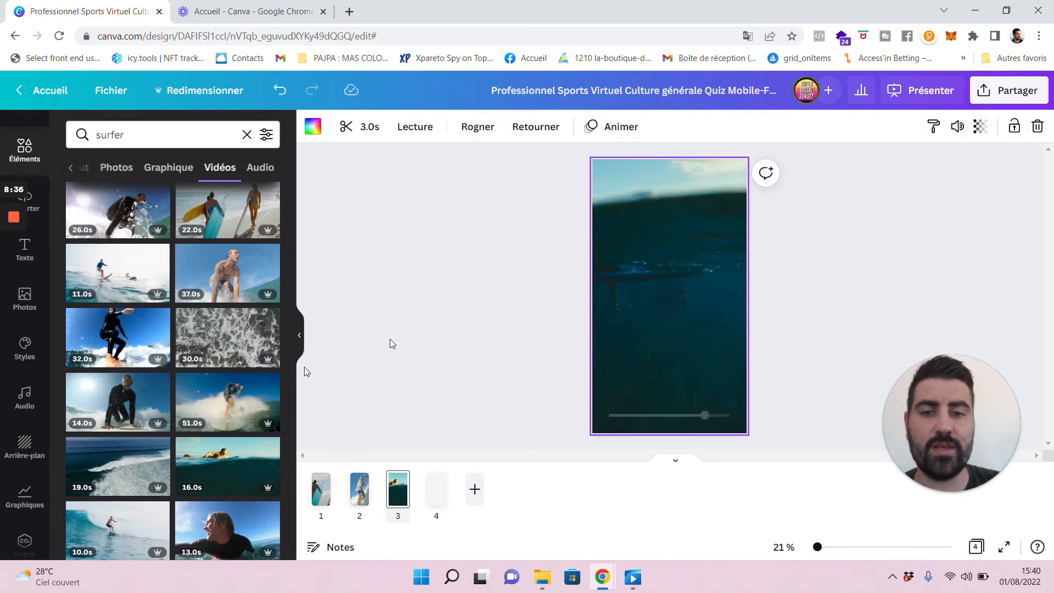
# Step: Fill the fourth page with the 10-second video of a surfer riding a wave
pyautogui.scroll(-3, 207, 406)
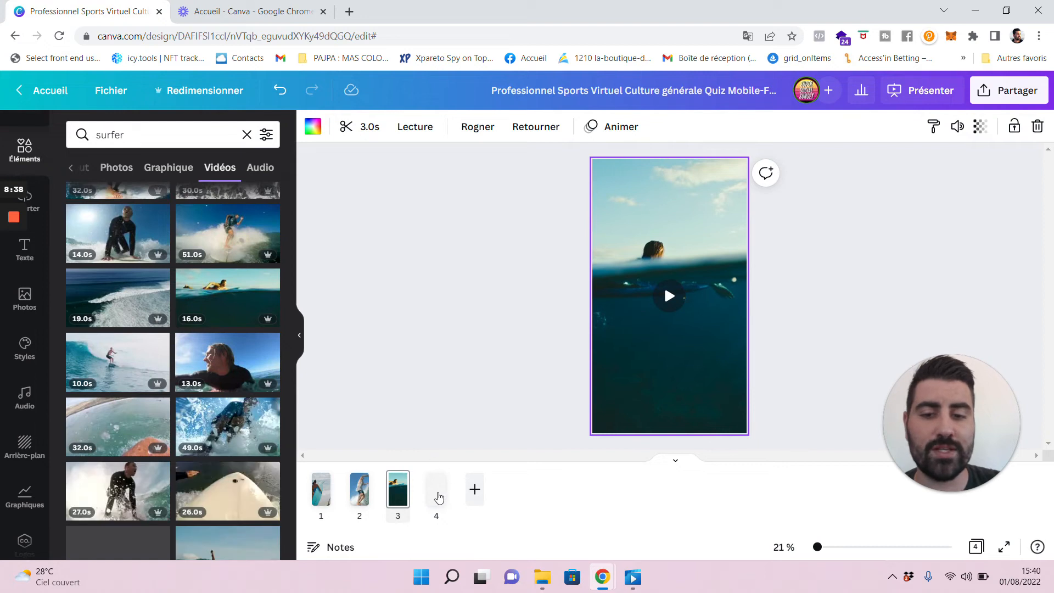
pyautogui.click(439, 497)
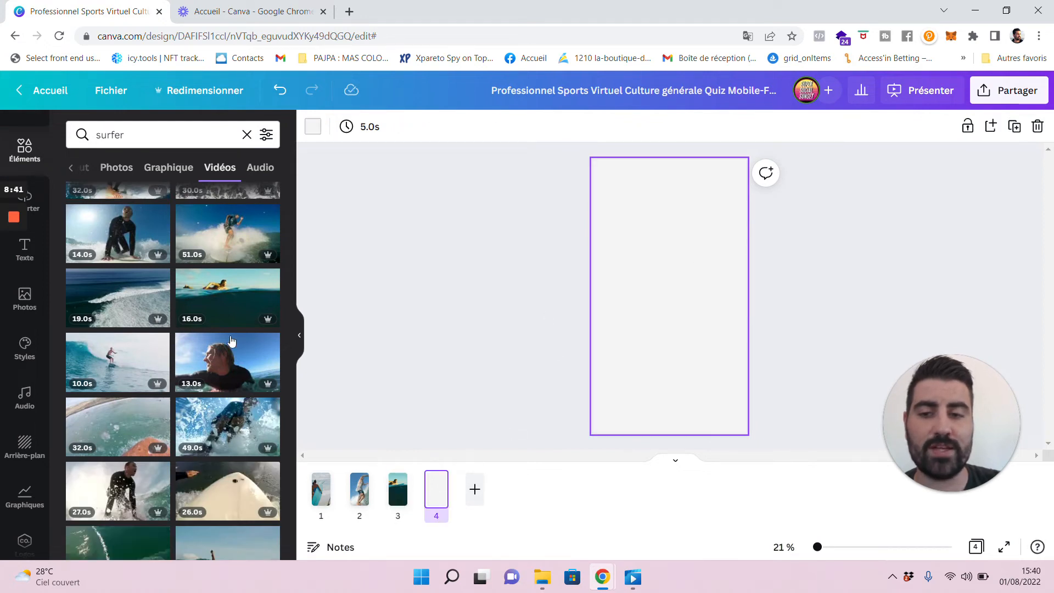
pyautogui.scroll(-1, 133, 308)
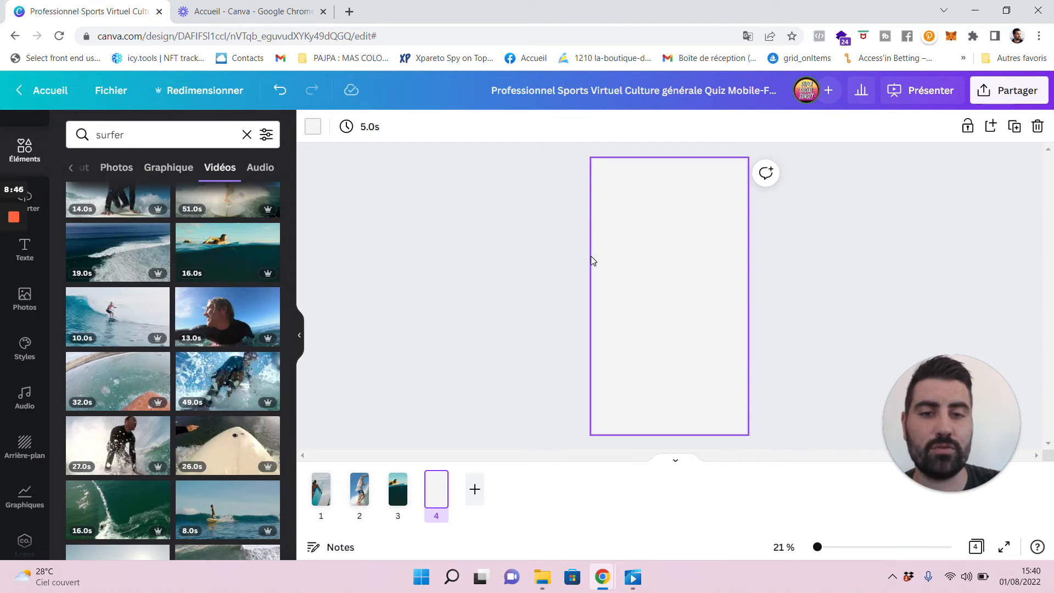
pyautogui.moveTo(113, 316); pyautogui.dragTo(480, 296)
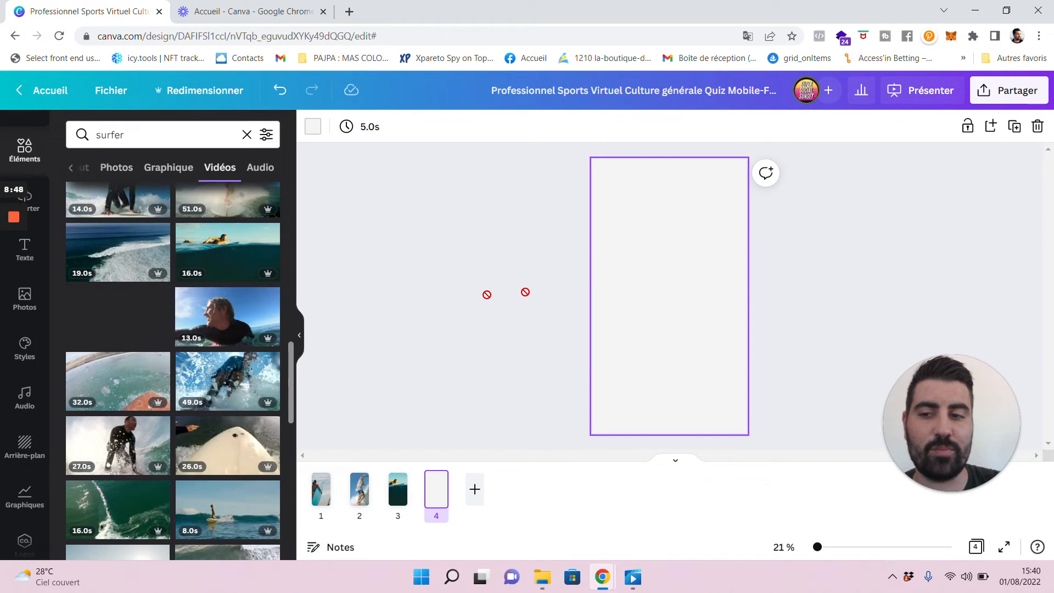
pyautogui.moveTo(580, 292); pyautogui.dragTo(594, 295)
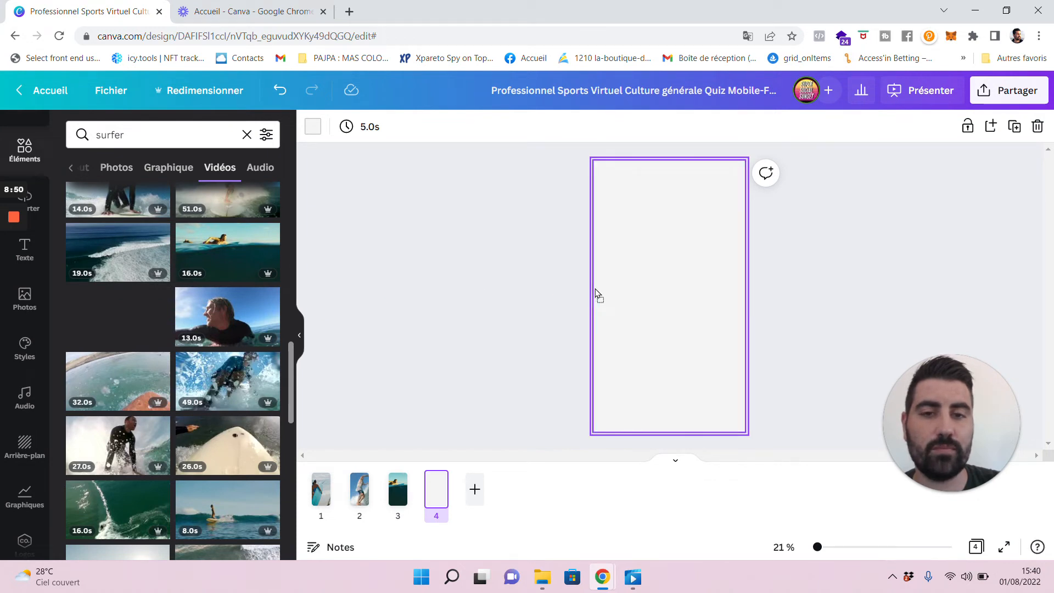
pyautogui.moveTo(597, 295); pyautogui.dragTo(595, 294)
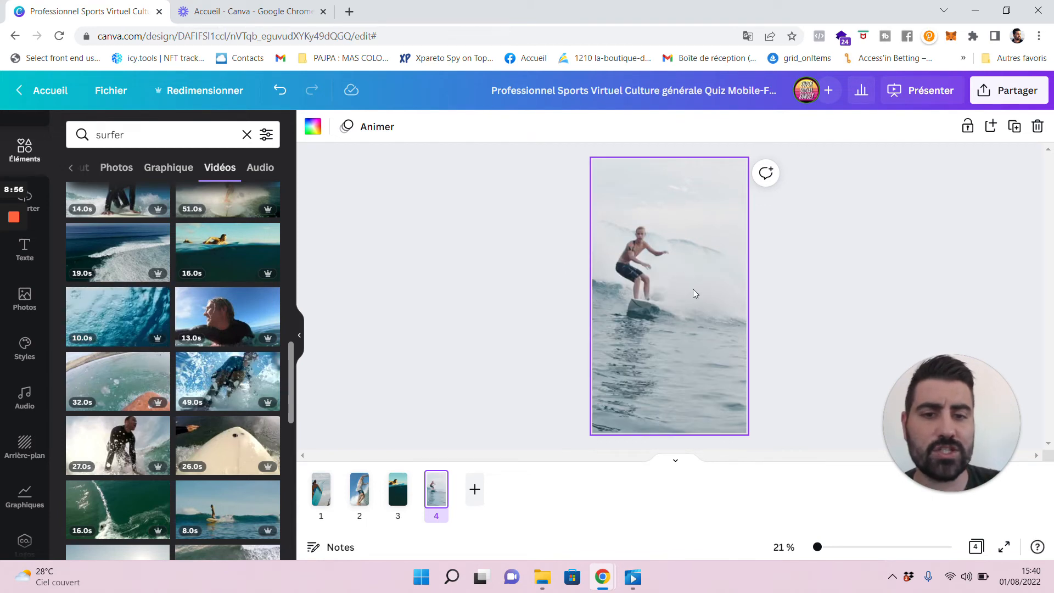
# Step: Trim the fourth page's video to a 3.0-second clip from its later footage and apply the trim
pyautogui.click(684, 276)
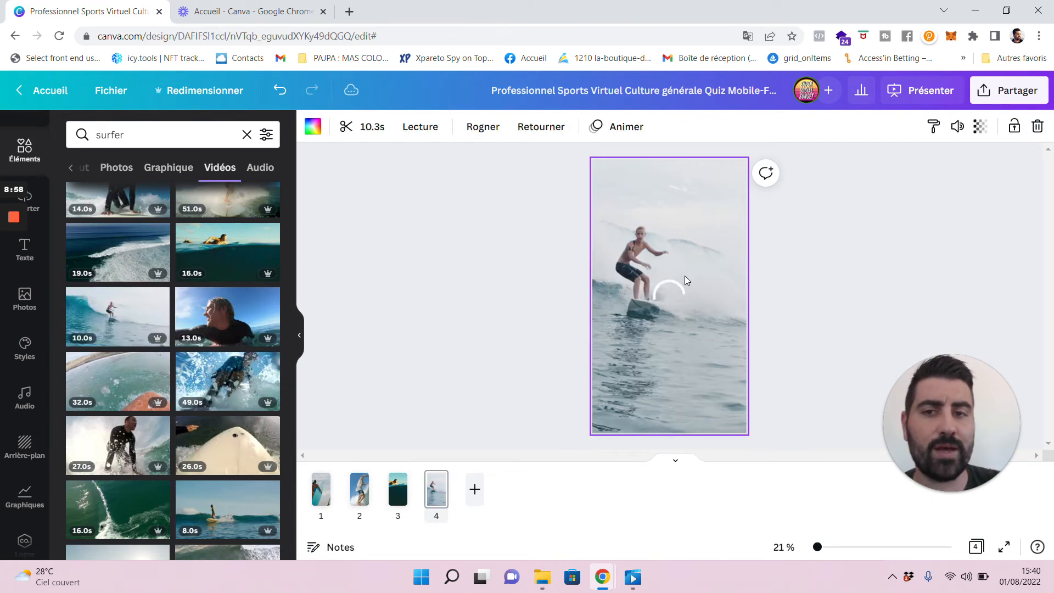
pyautogui.click(368, 129)
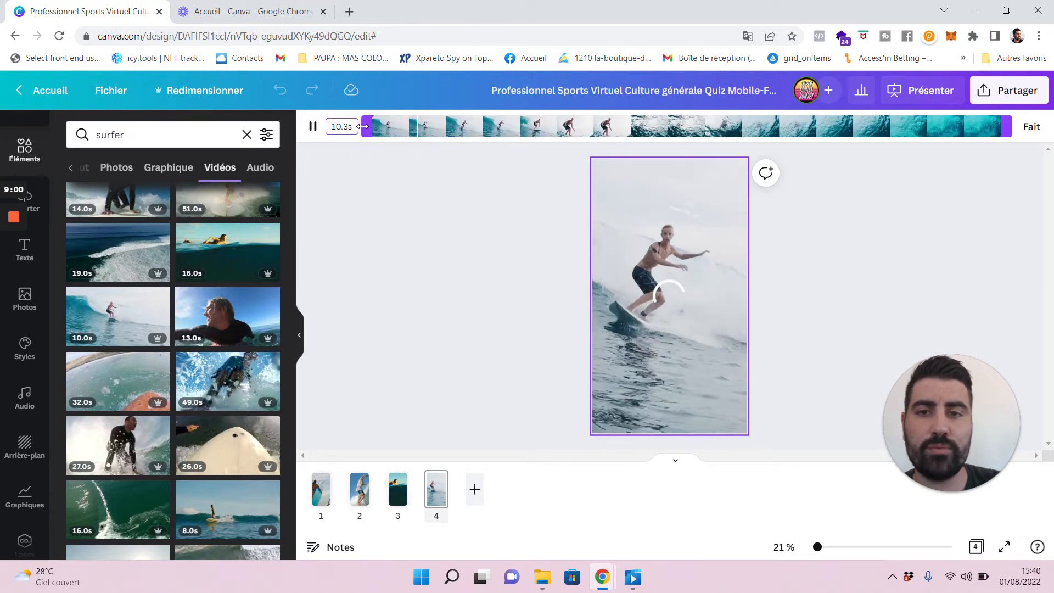
pyautogui.moveTo(365, 127); pyautogui.dragTo(709, 118)
pyautogui.moveTo(1008, 133); pyautogui.dragTo(900, 133)
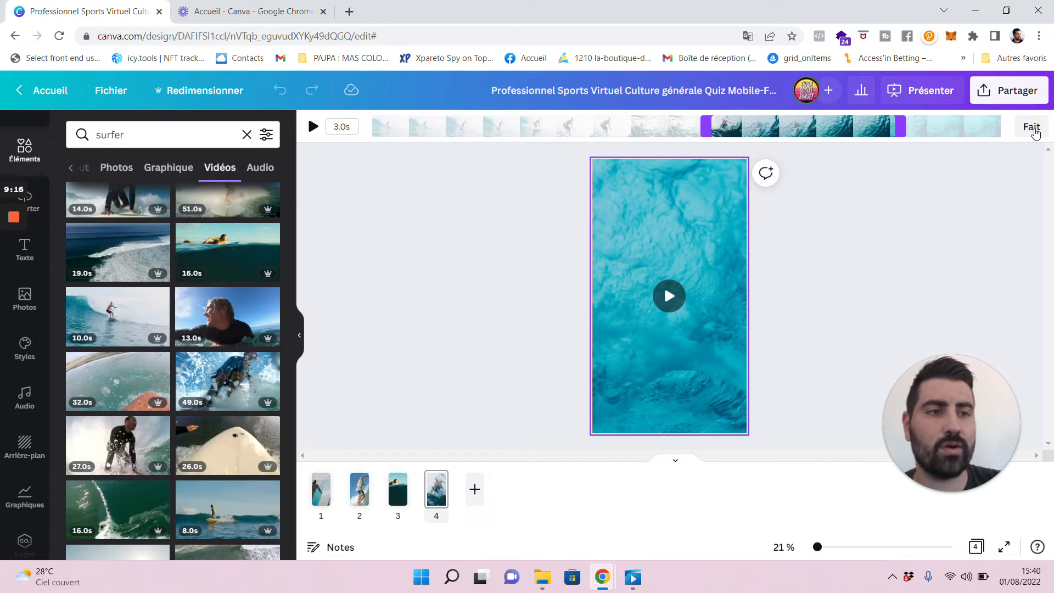
pyautogui.click(1032, 128)
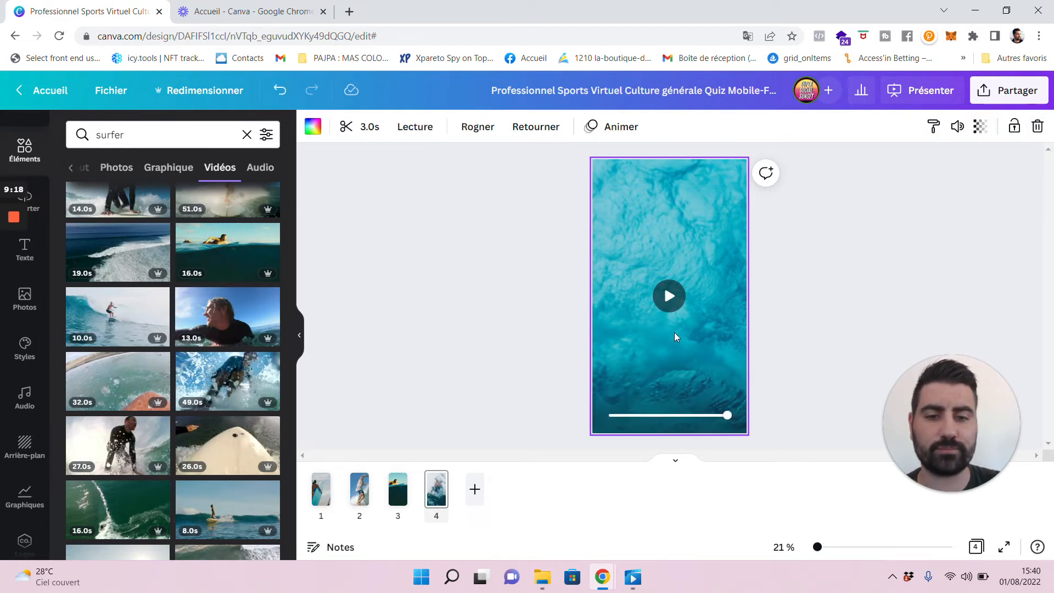
# Step: Go through the first three pages in order to review their trimmed clips
pyautogui.click(320, 496)
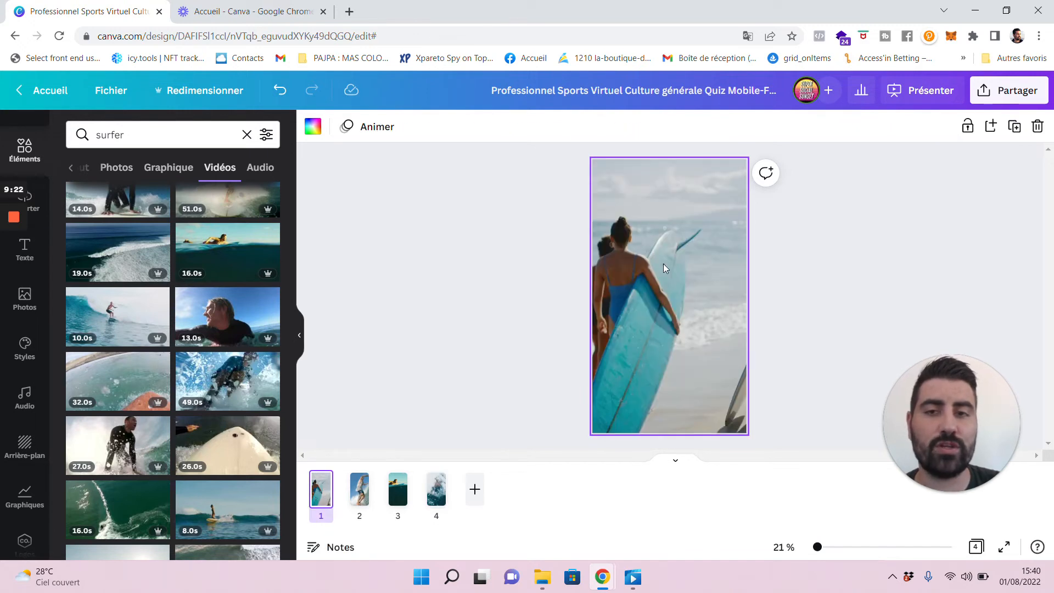
pyautogui.click(663, 264)
pyautogui.click(361, 490)
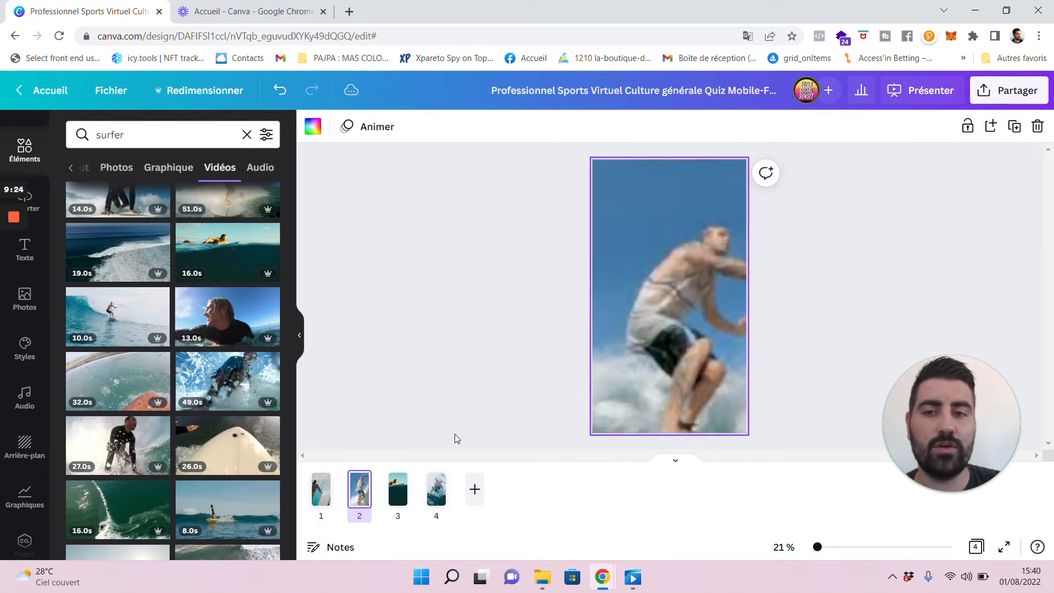
pyautogui.click(699, 258)
pyautogui.click(399, 490)
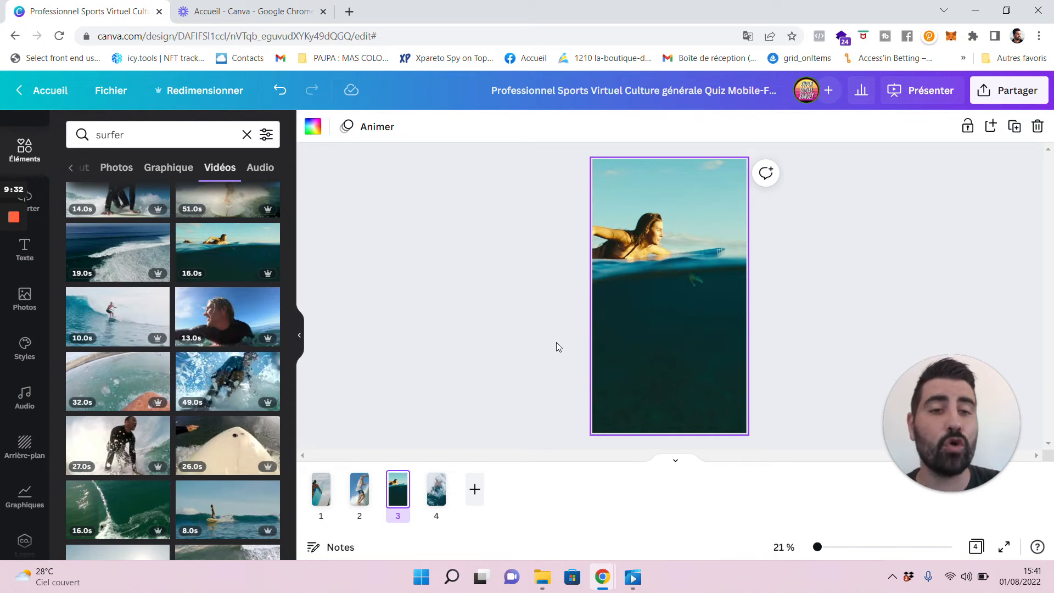
# Step: Play the third page's video to check its trimmed clip
pyautogui.click(659, 289)
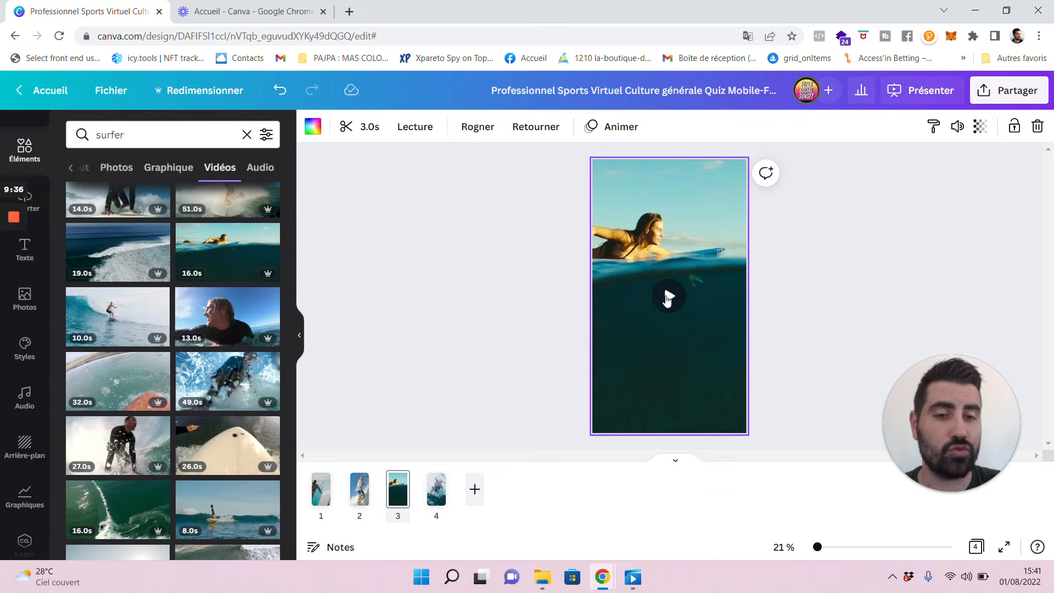
pyautogui.click(671, 299)
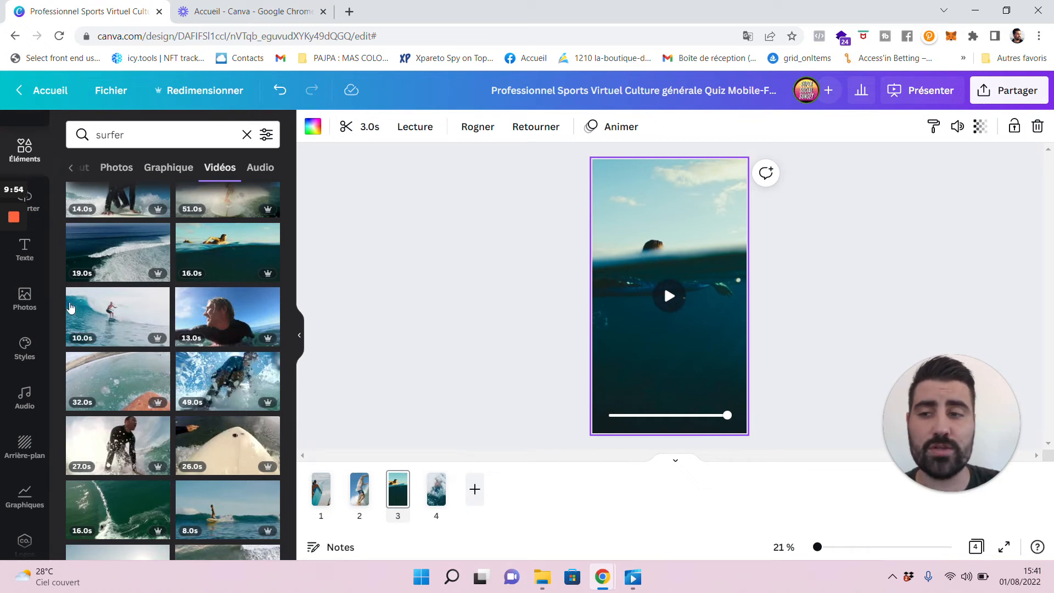
# Step: Add the POOL PARTY font combination to the first page and place it over the lower part of the video
pyautogui.click(323, 500)
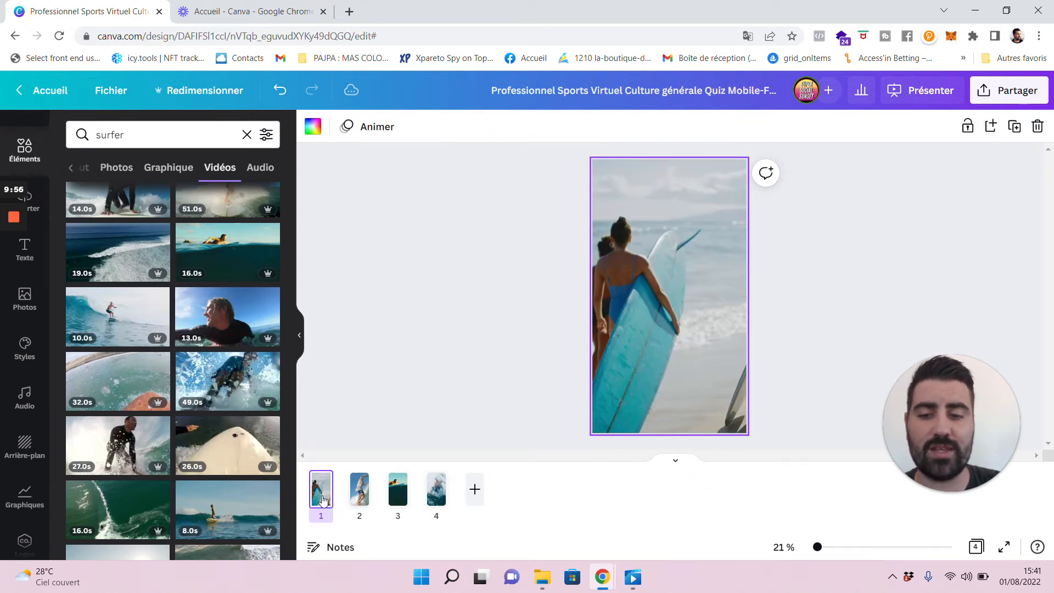
pyautogui.click(25, 250)
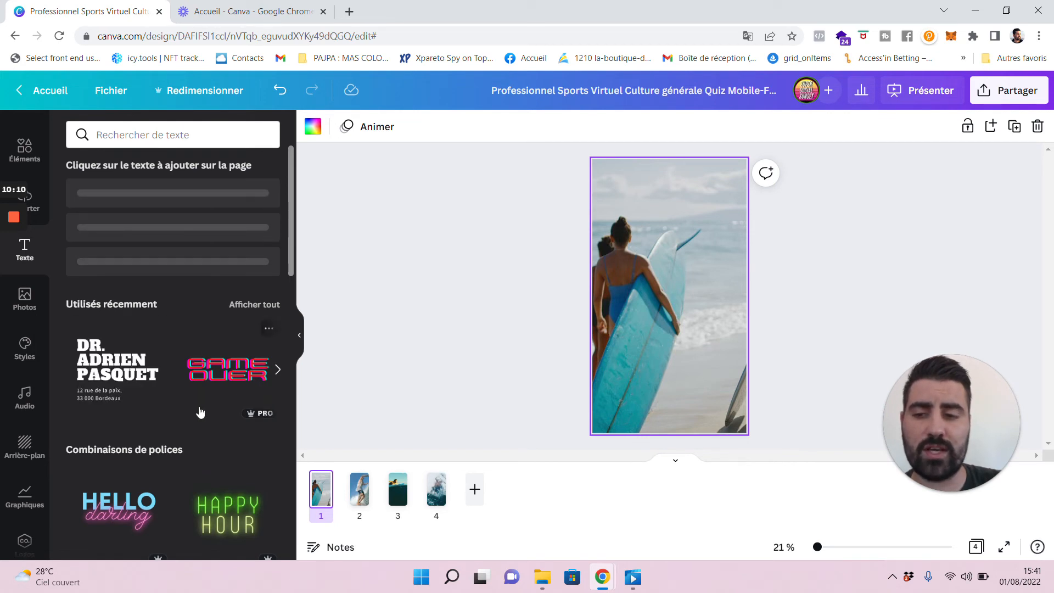
pyautogui.scroll(-4, 203, 384)
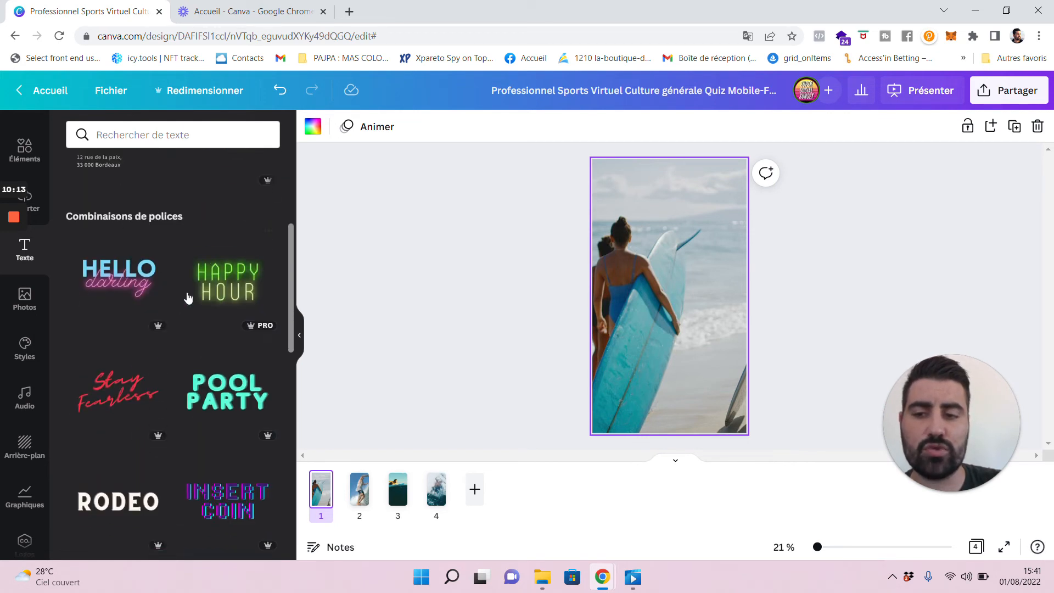
pyautogui.scroll(-1, 186, 404)
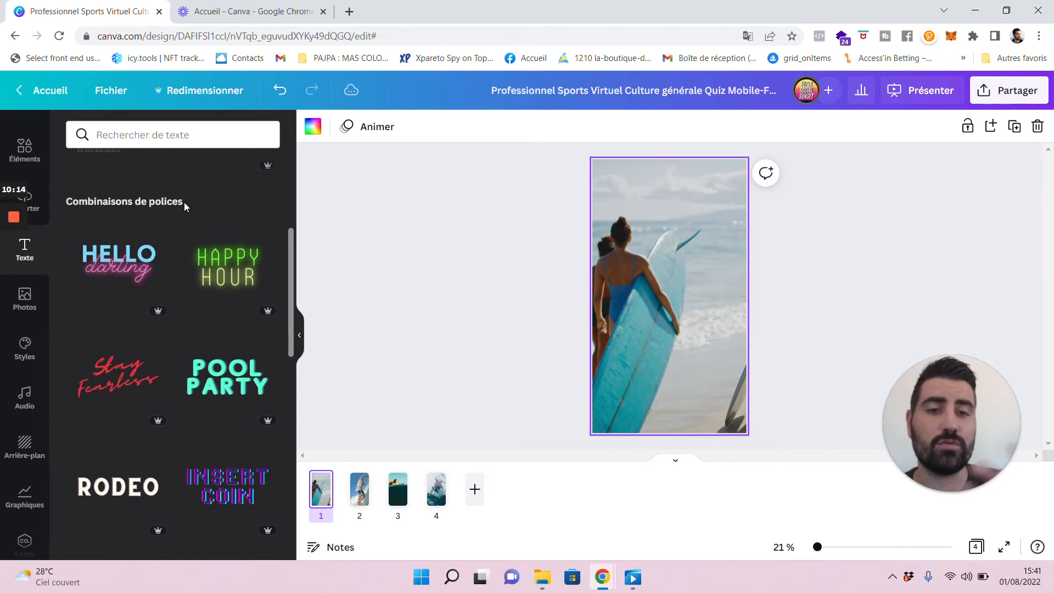
pyautogui.scroll(-1, 193, 332)
pyautogui.scroll(6, 193, 332)
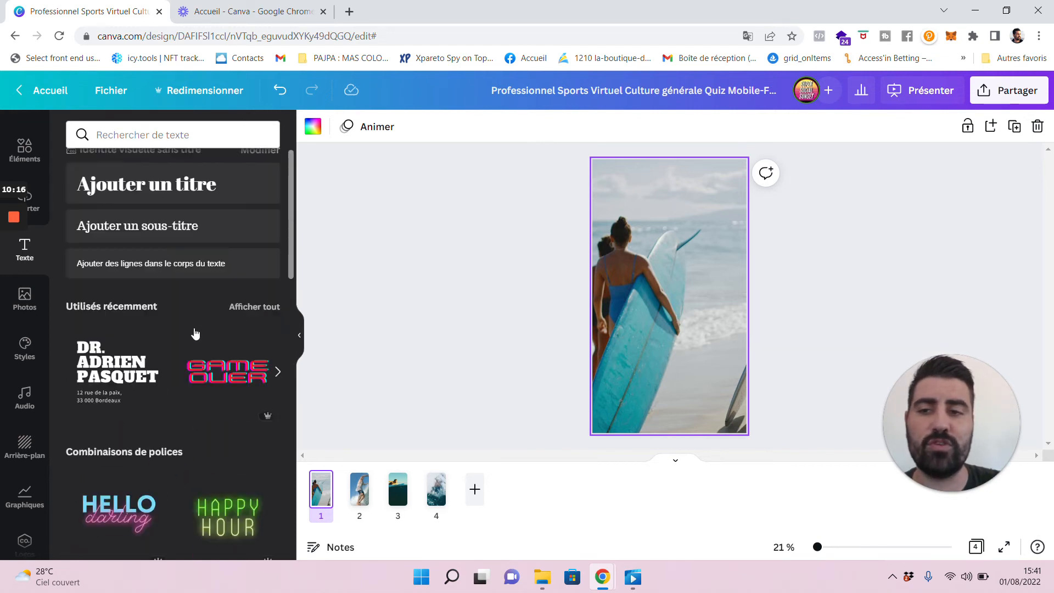
pyautogui.scroll(-3, 217, 428)
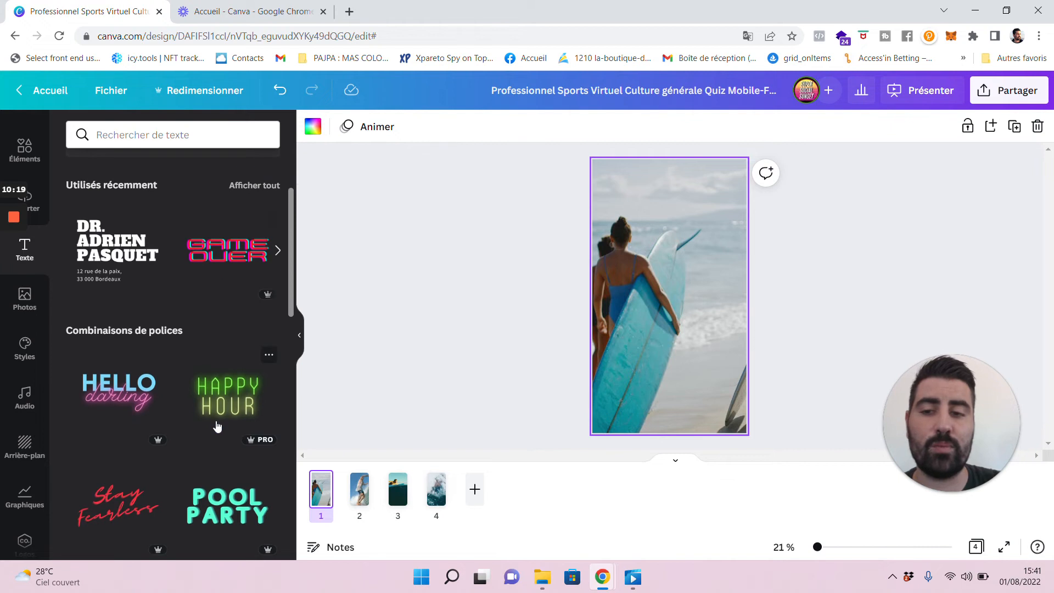
pyautogui.scroll(-3, 217, 427)
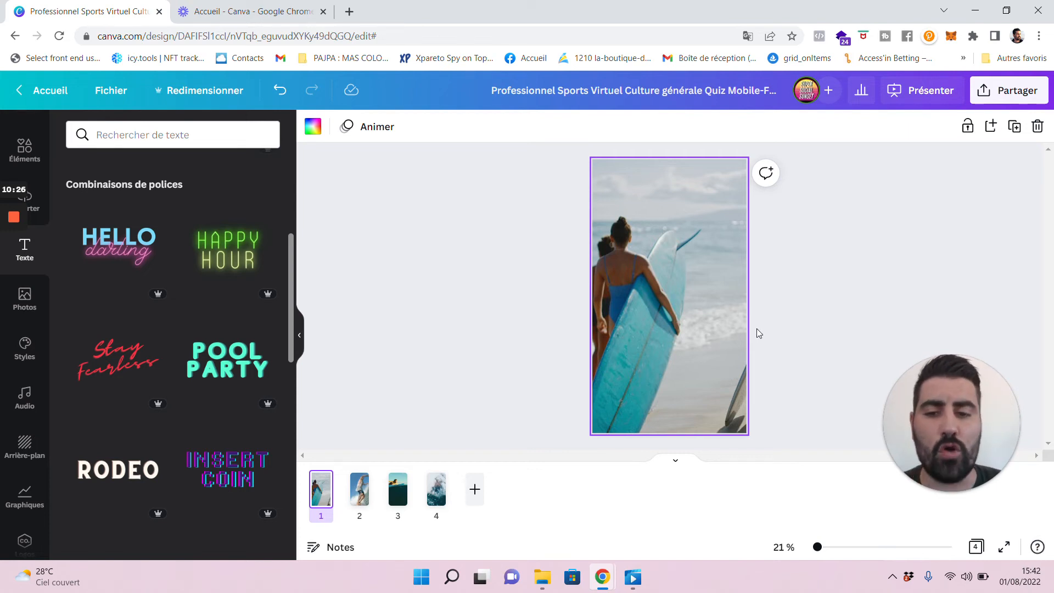
pyautogui.click(227, 360)
pyautogui.moveTo(690, 298); pyautogui.dragTo(690, 384)
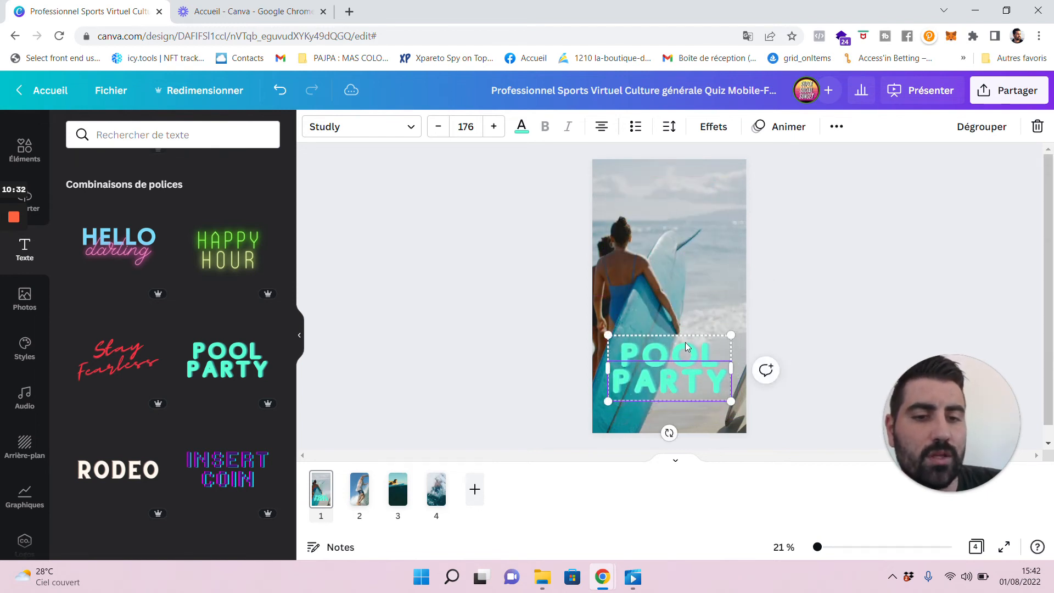
# Step: Replace the two lines of the first page's title with SURF and CLASS
pyautogui.doubleClick(685, 341)
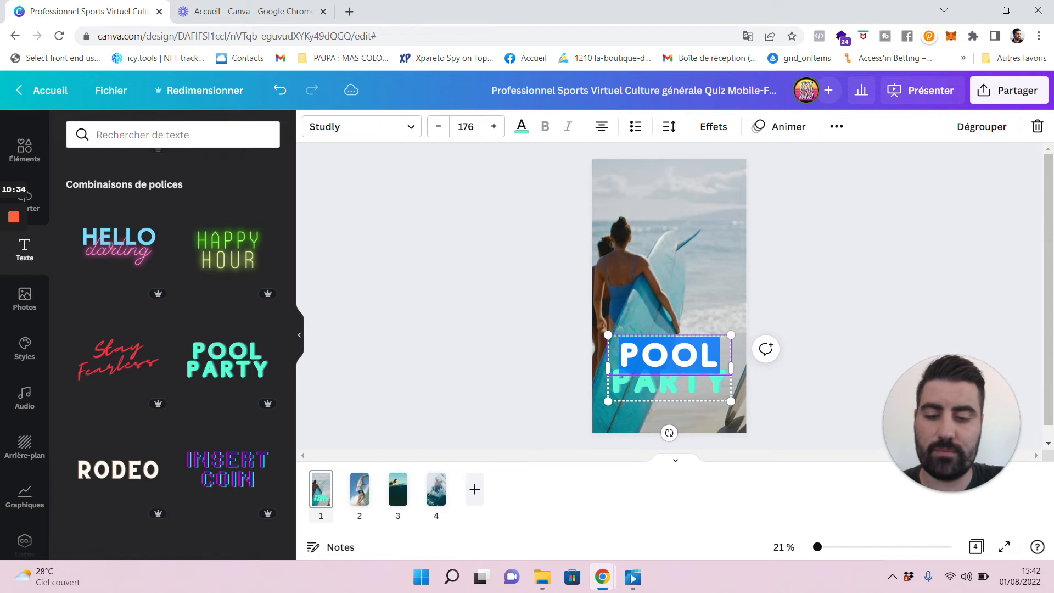
pyautogui.write('SURF')
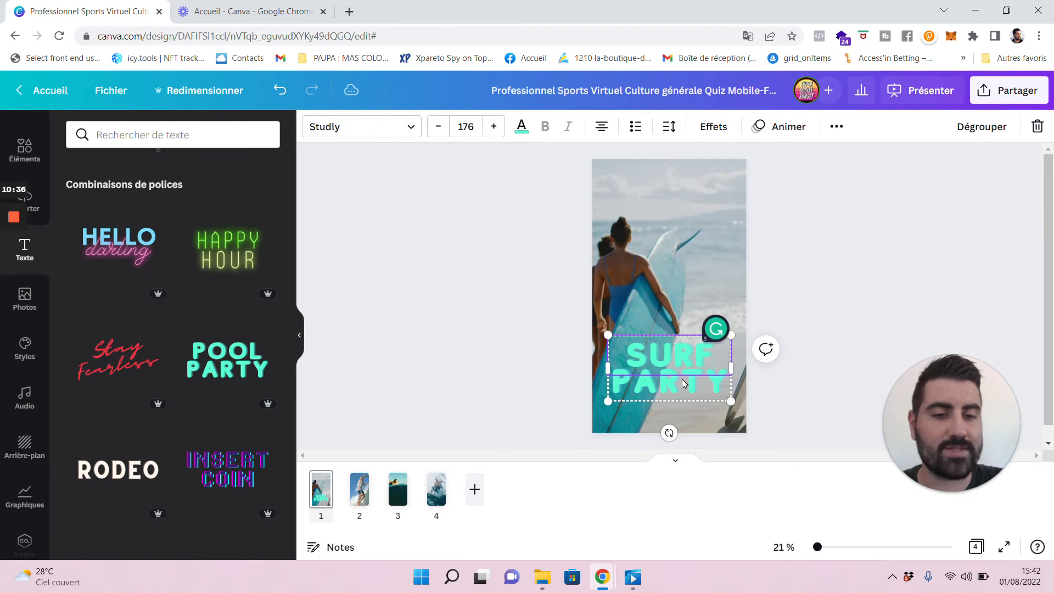
pyautogui.doubleClick(682, 378)
pyautogui.write('CLASS')
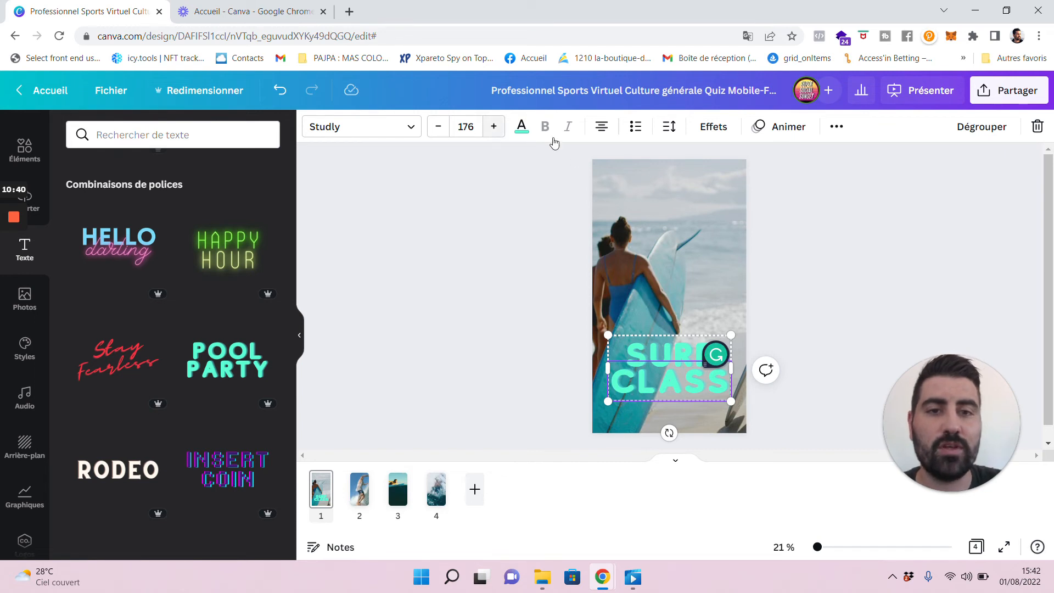
pyautogui.click(830, 247)
# Step: Browse the page animations available for the first page and preview them without applying one
pyautogui.click(661, 210)
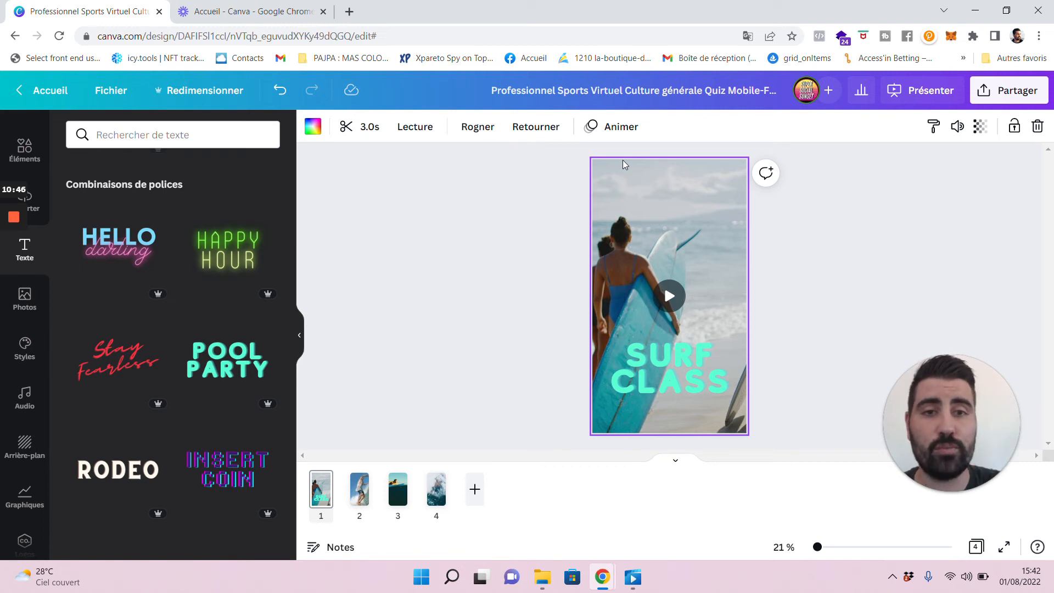
pyautogui.click(624, 127)
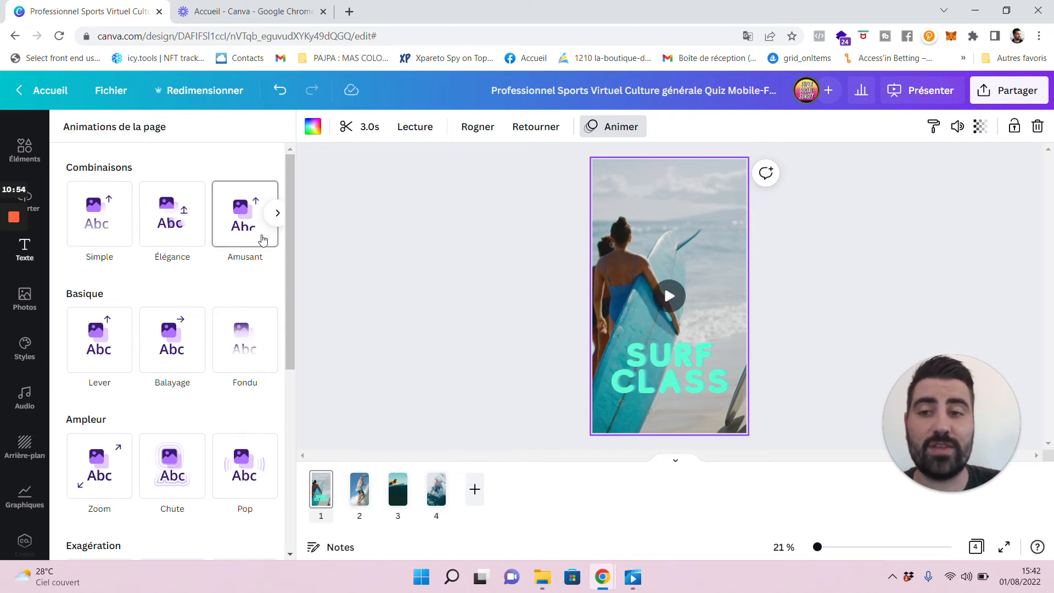
pyautogui.scroll(-5, 190, 366)
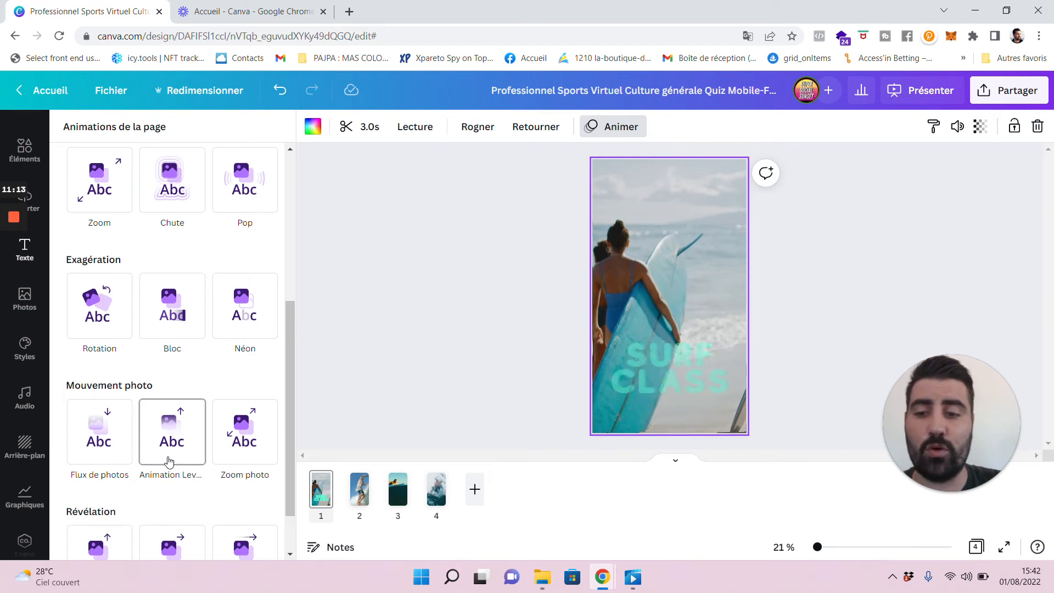
pyautogui.scroll(-1, 176, 446)
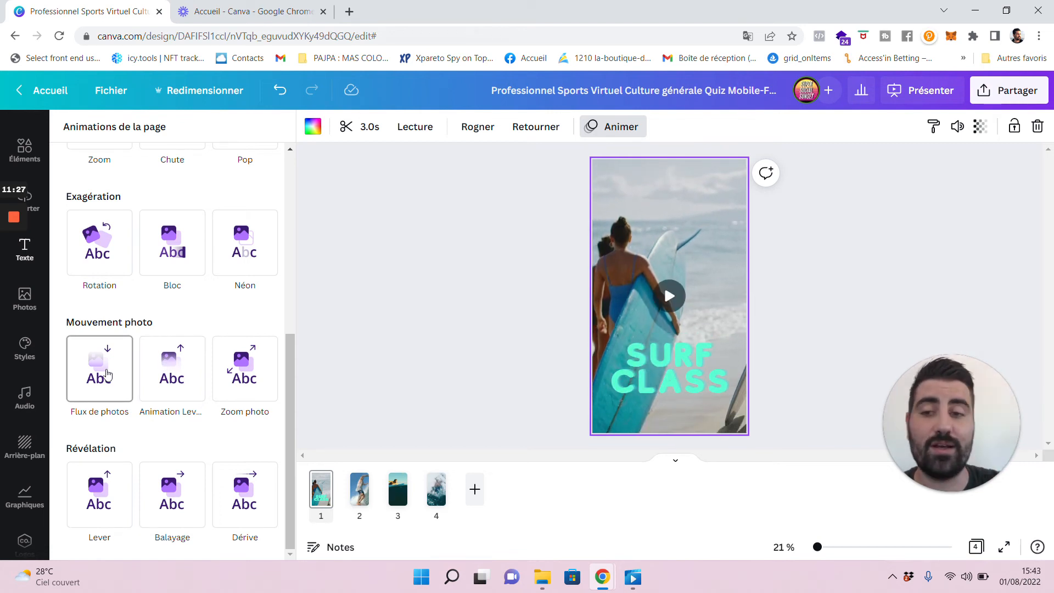
pyautogui.scroll(6, 177, 242)
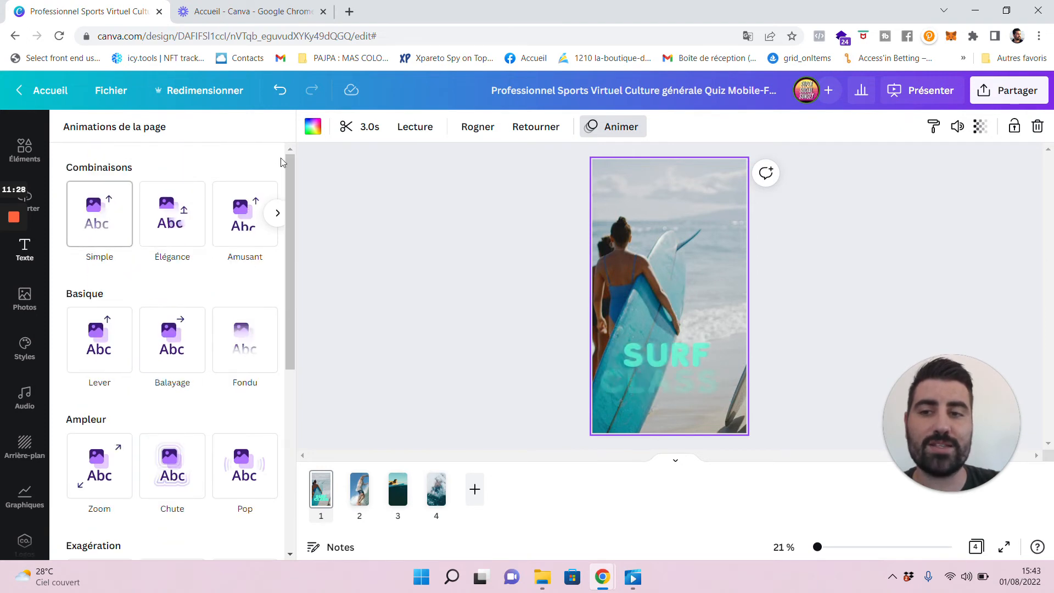
pyautogui.click(388, 229)
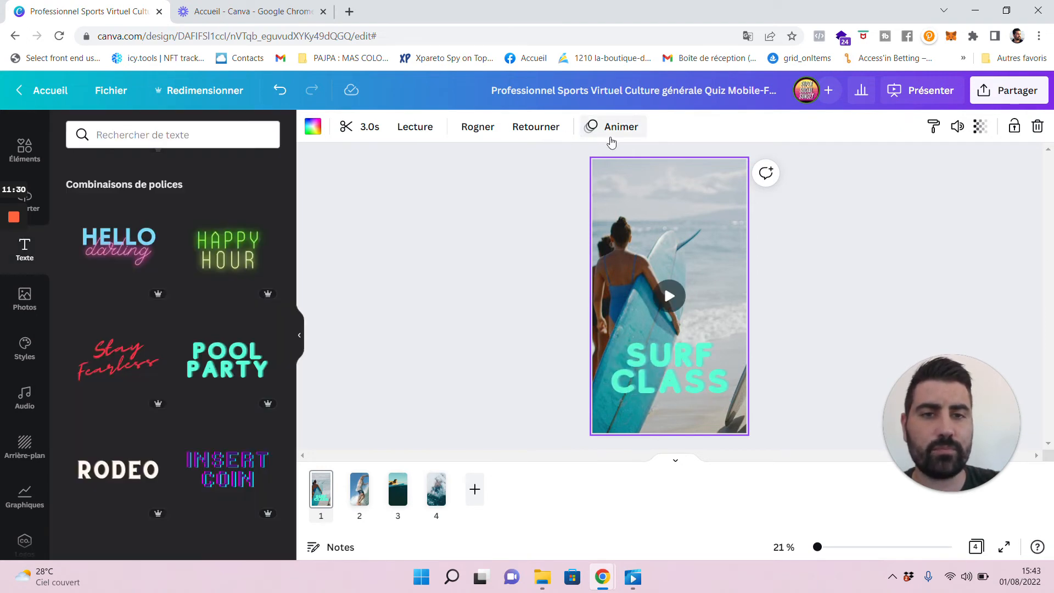
pyautogui.click(833, 320)
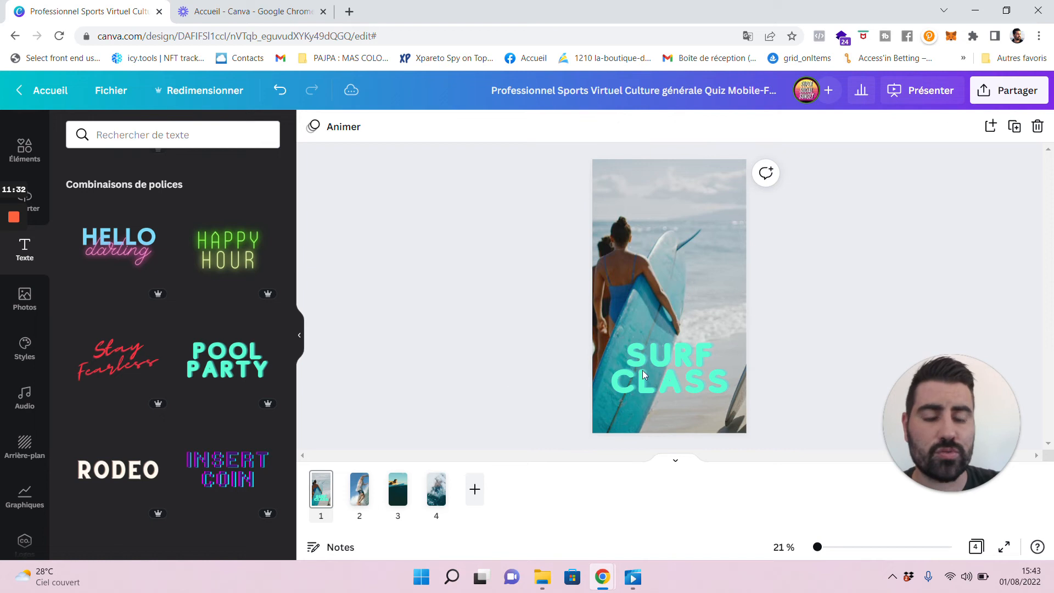
# Step: Move the SURF CLASS title slightly lower on the first page
pyautogui.click(661, 375)
pyautogui.moveTo(660, 375); pyautogui.dragTo(661, 391)
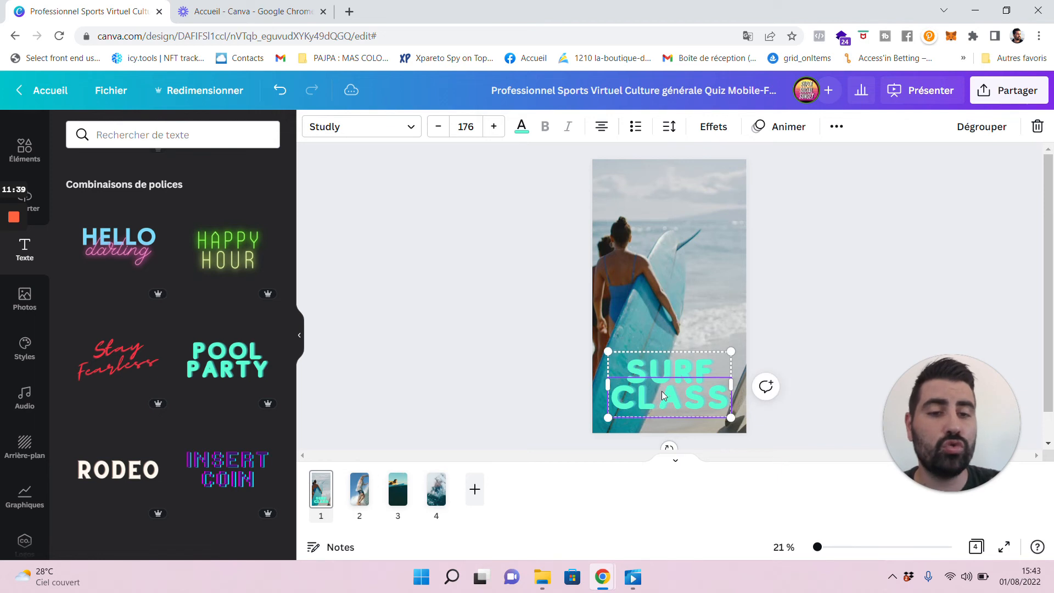
pyautogui.click(872, 311)
# Step: Copy the SURF CLASS title from the first page and paste it onto pages 2, 3 and 4
pyautogui.click(692, 368)
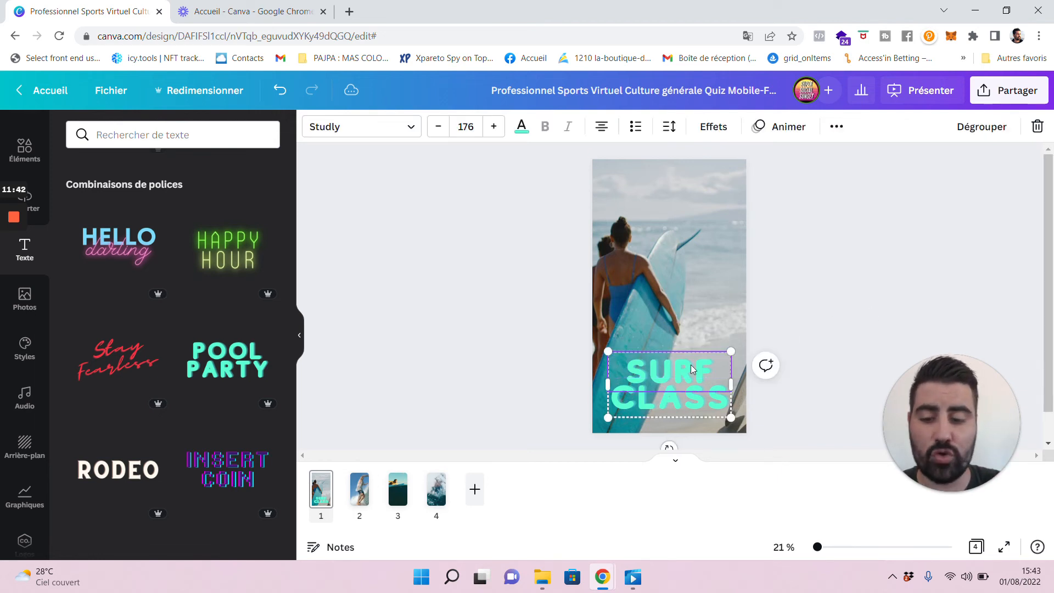
pyautogui.click(360, 491)
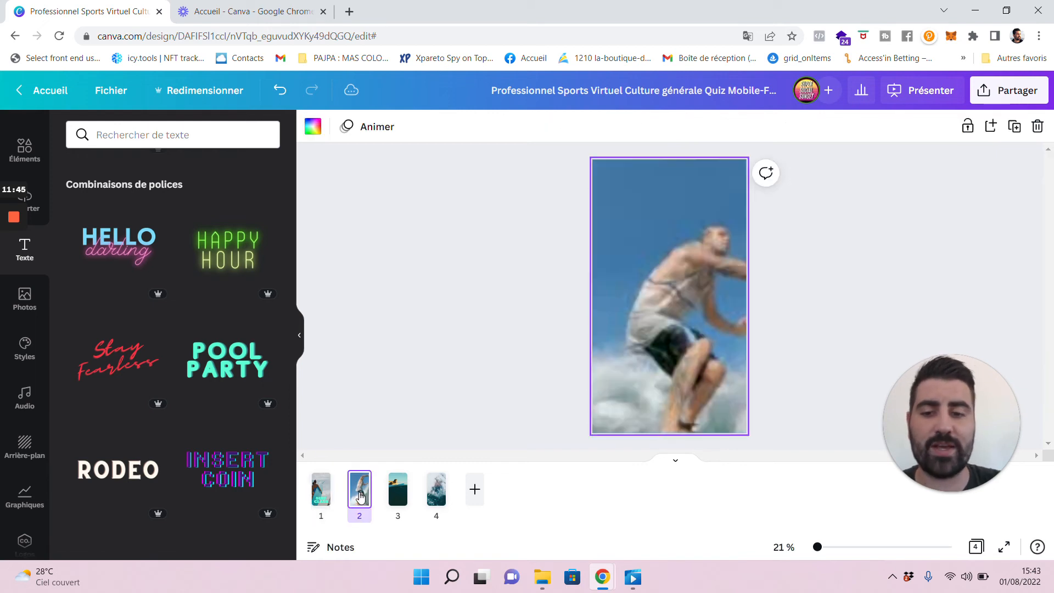
pyautogui.click(668, 311)
pyautogui.hotkey('ctrl', 'v')
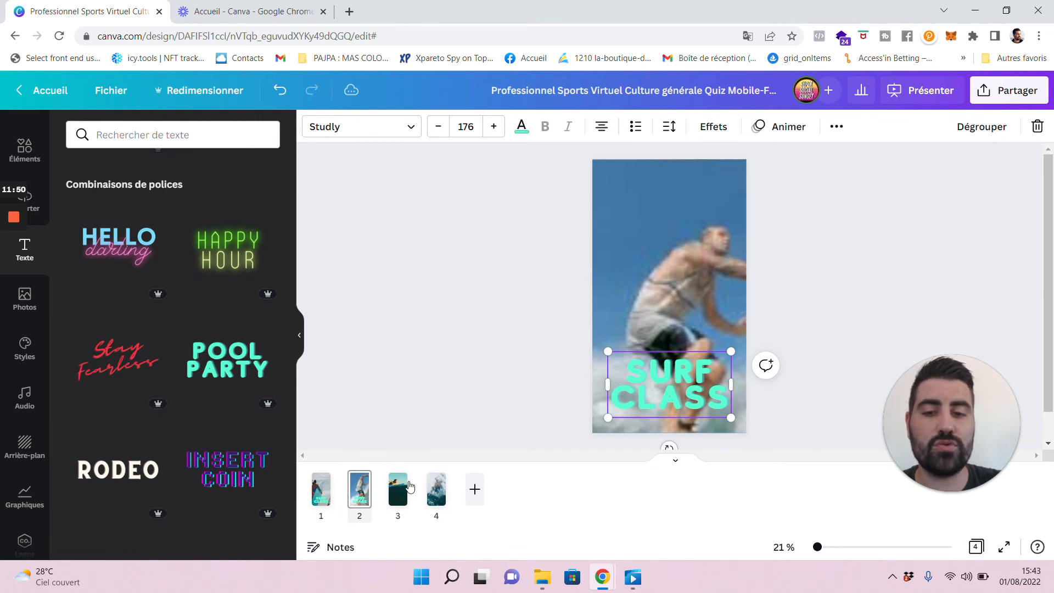
pyautogui.click(401, 493)
pyautogui.hotkey('ctrl', 'v')
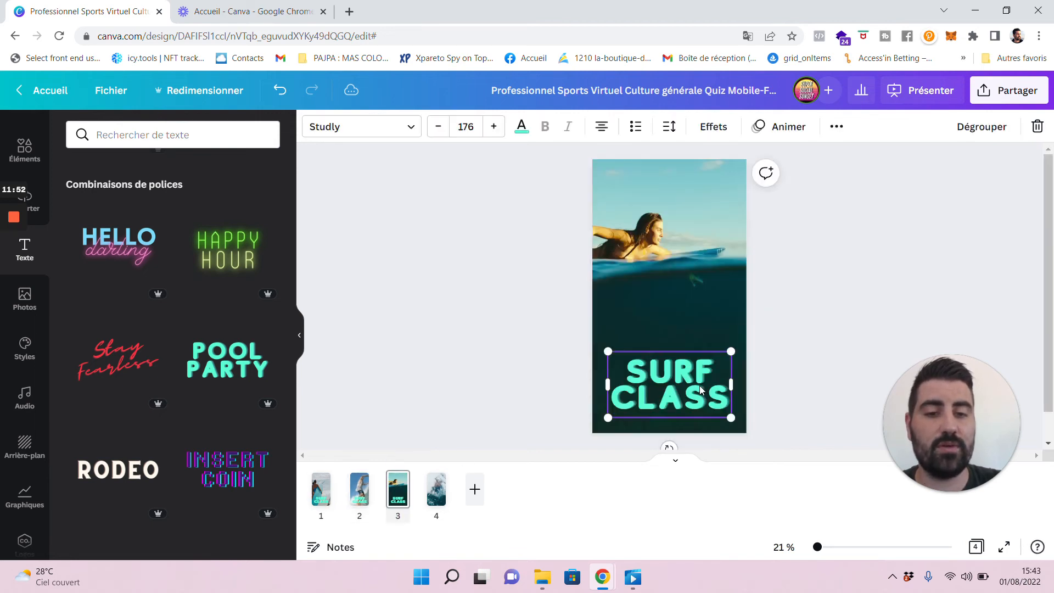
pyautogui.click(436, 492)
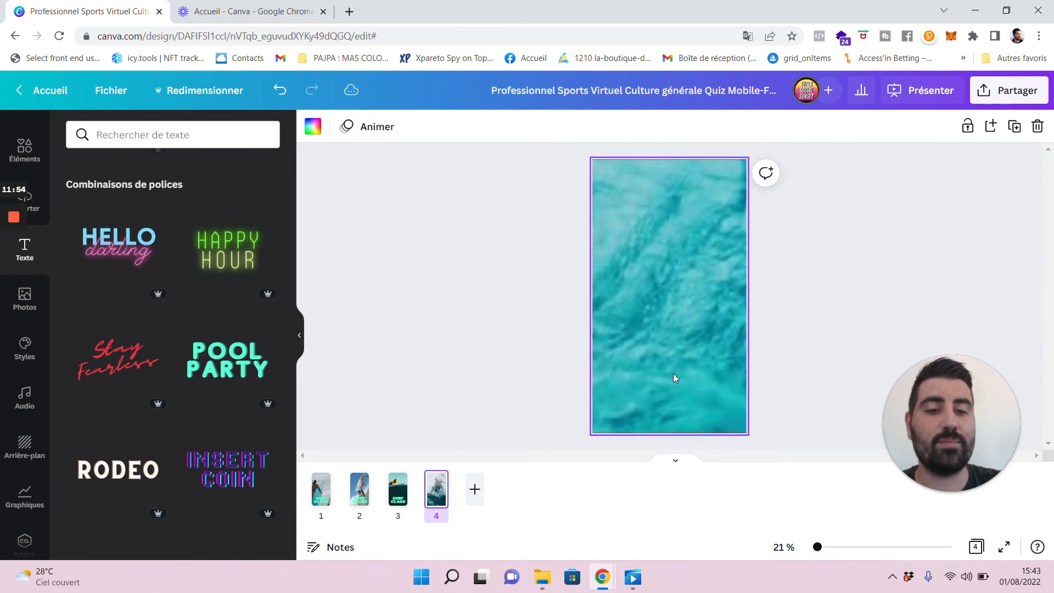
pyautogui.hotkey('ctrl', 'v')
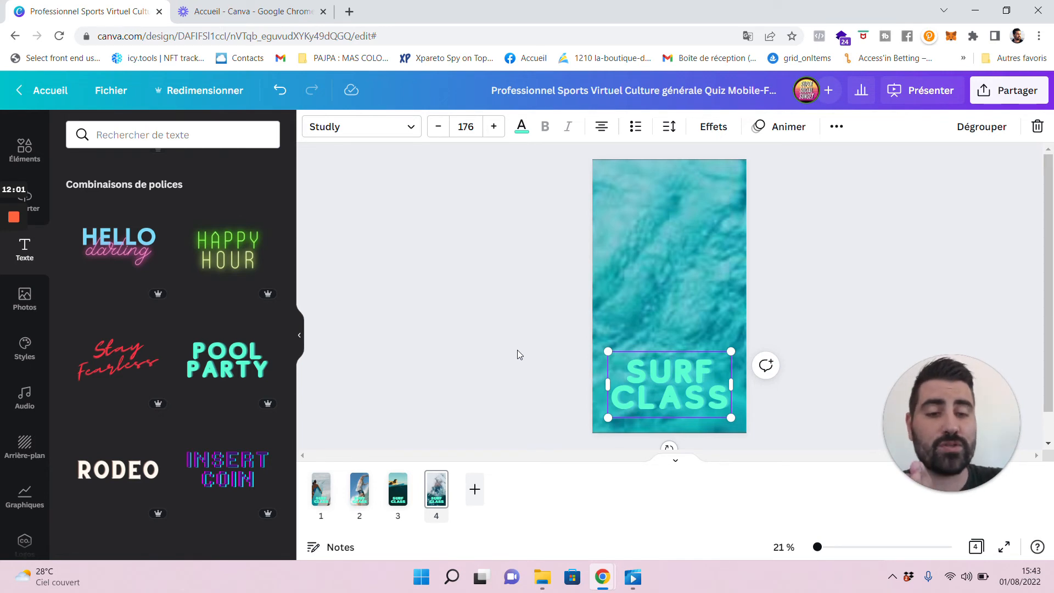
pyautogui.click(493, 334)
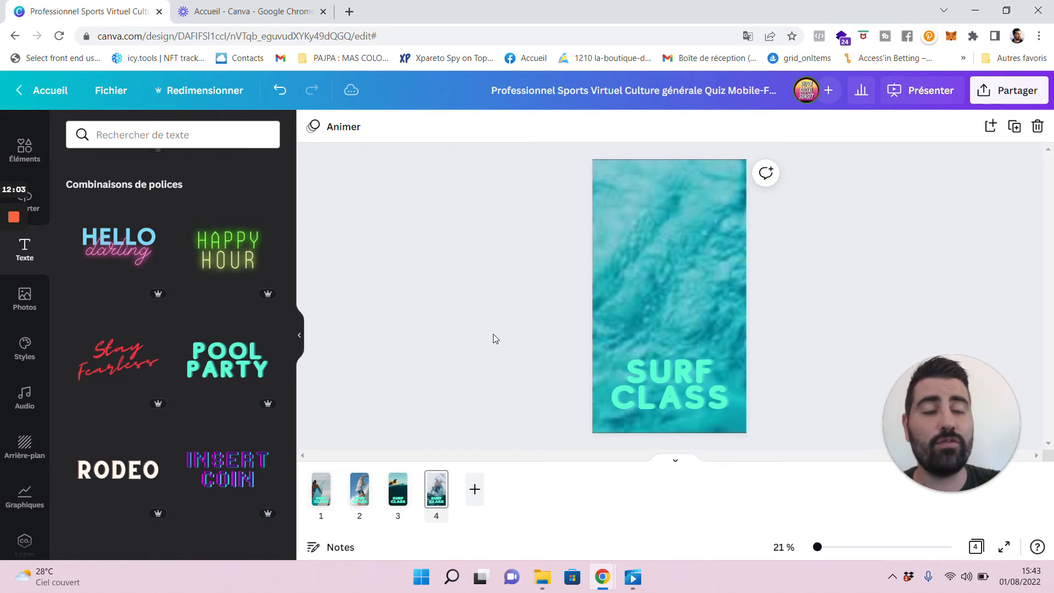
# Step: Set up the design's download as an MP4 video that includes all four pages
pyautogui.click(994, 91)
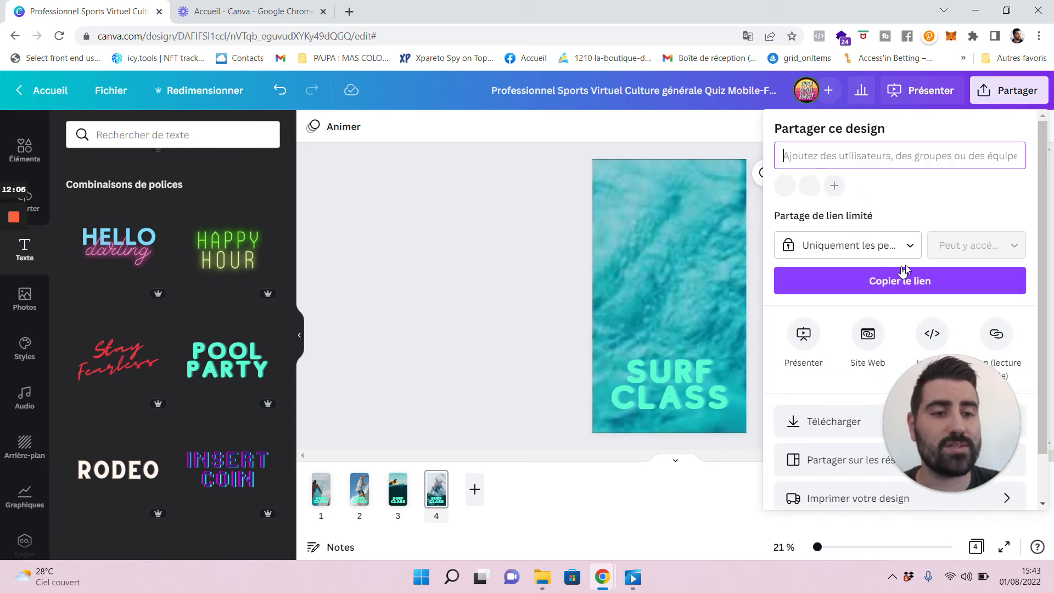
pyautogui.moveTo(928, 430); pyautogui.dragTo(401, 360)
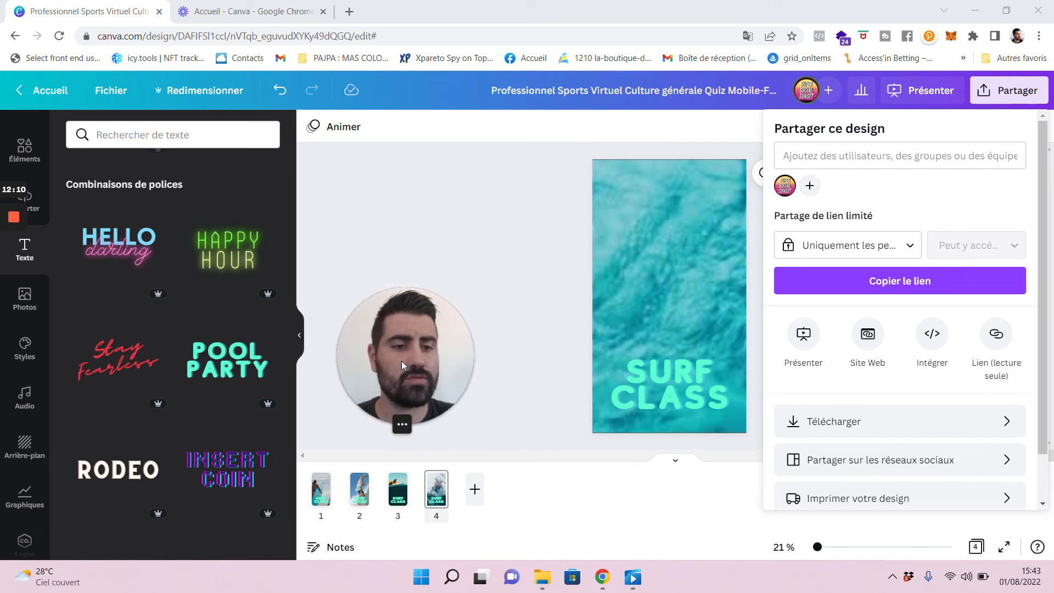
pyautogui.click(872, 420)
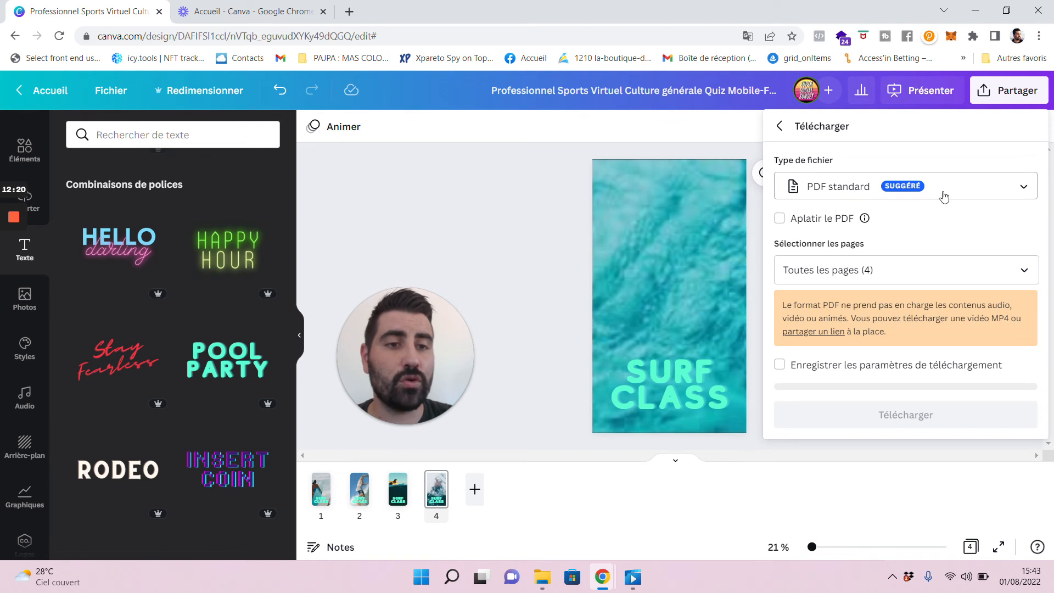
pyautogui.click(972, 196)
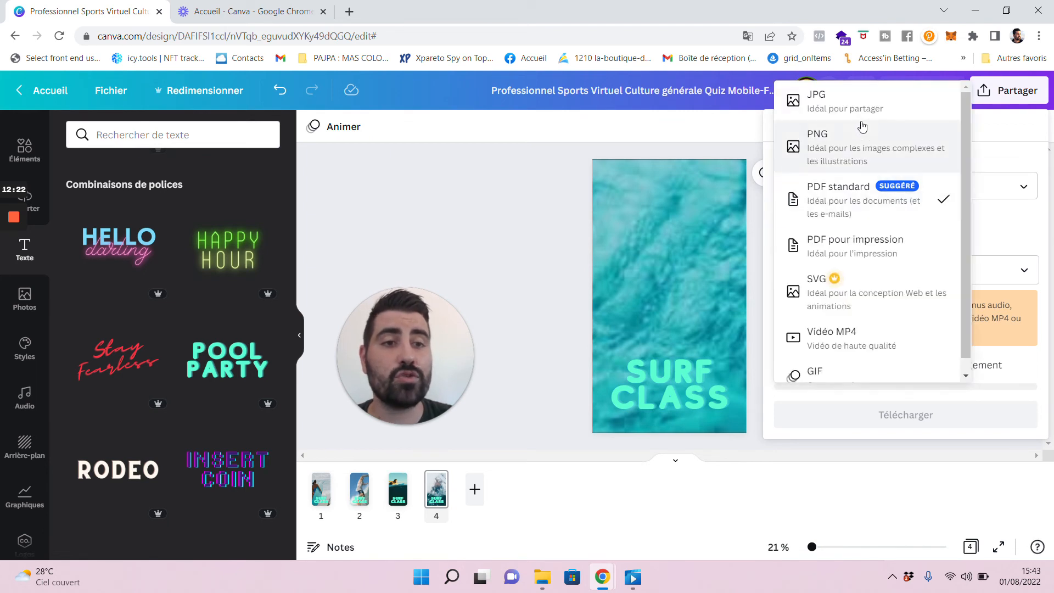
pyautogui.click(853, 324)
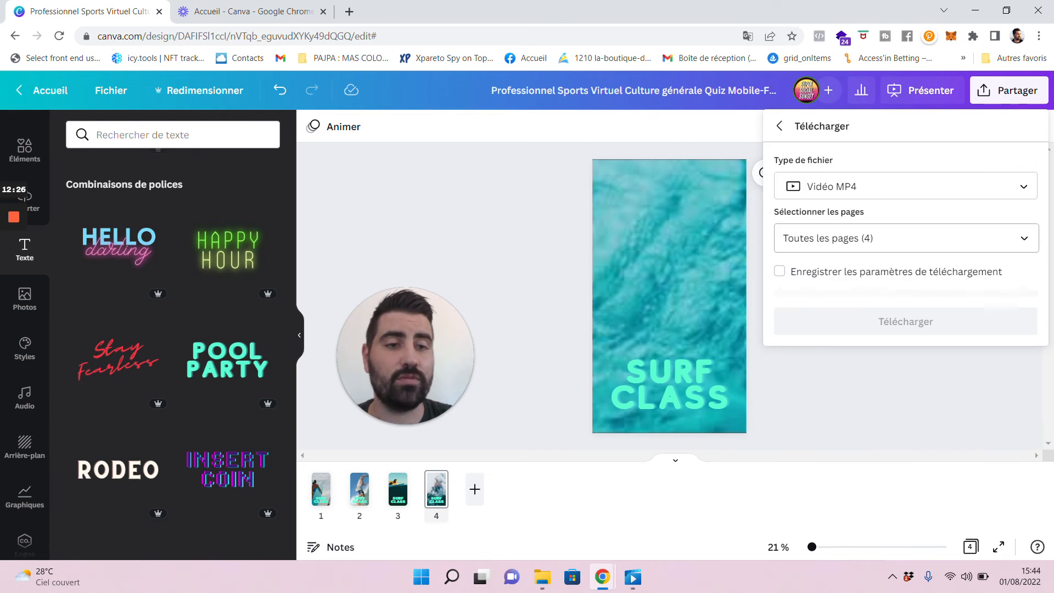
pyautogui.click(900, 244)
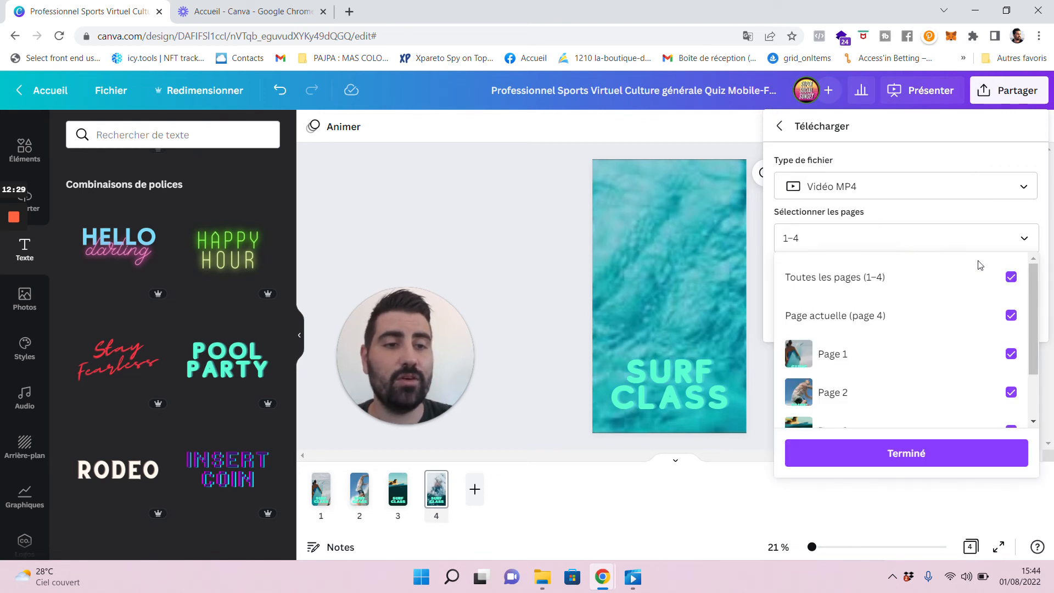
pyautogui.click(971, 452)
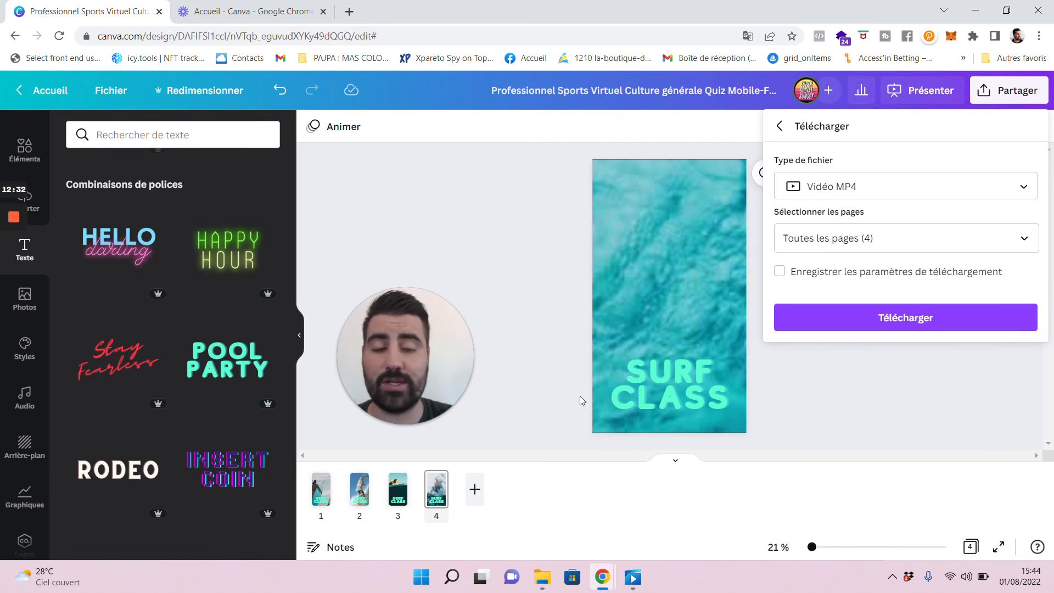
# Step: Download all four pages as an MP4 video and dismiss the sharing options shown after the download
pyautogui.click(922, 315)
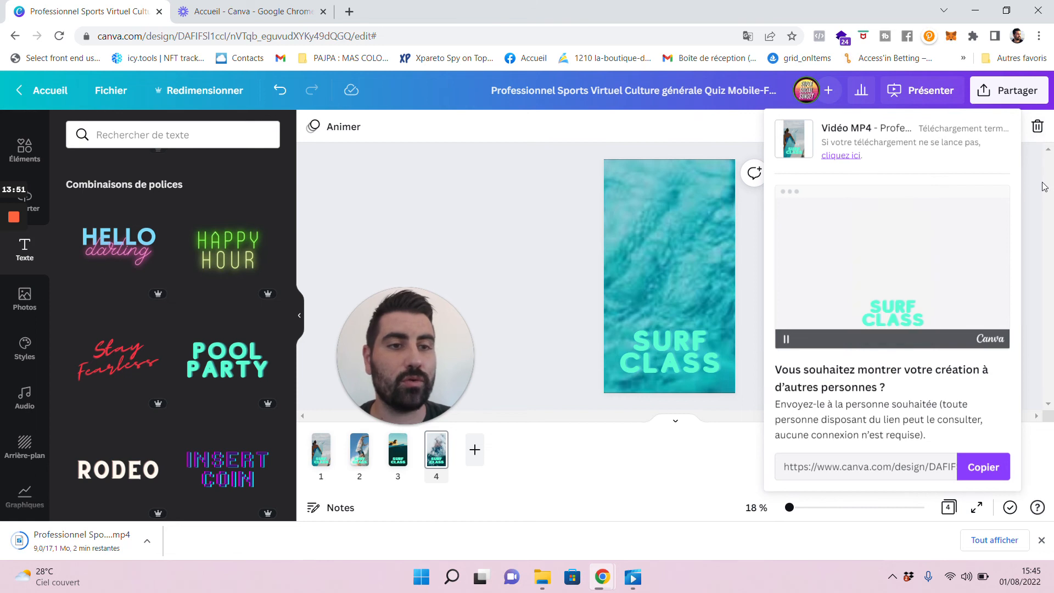
pyautogui.click(498, 286)
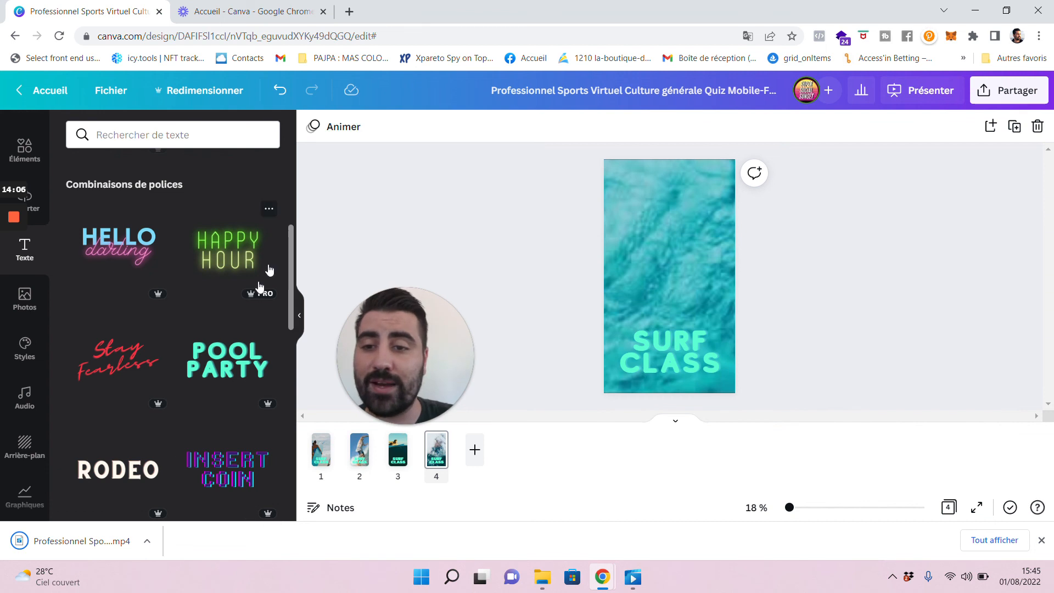
pyautogui.moveTo(264, 296)
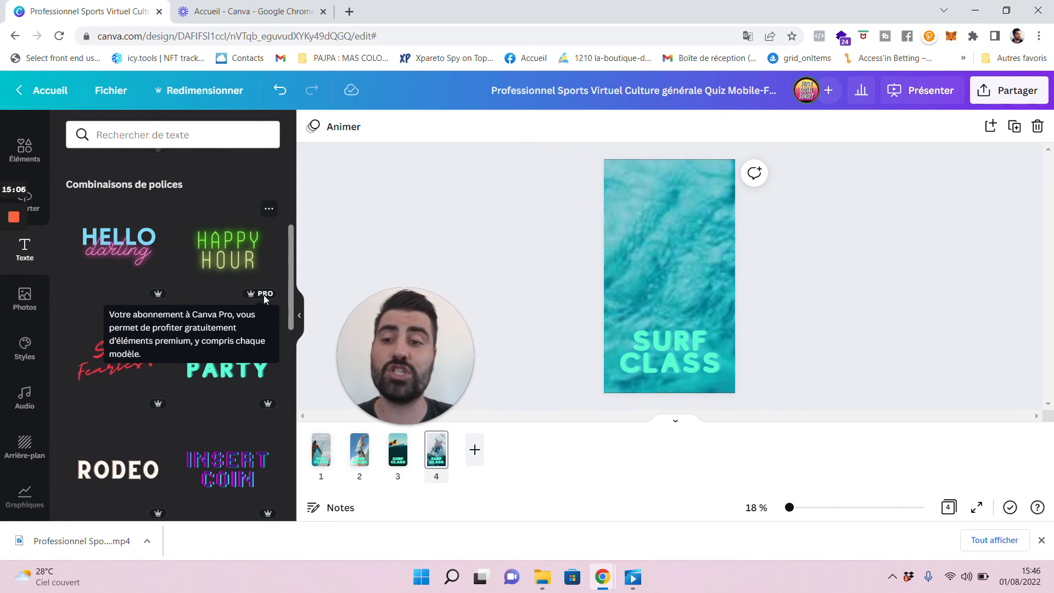
# Step: Open the downloaded MP4 from the Téléchargements folder in Films et TV to review it, and return to the Canva design
pyautogui.click(147, 538)
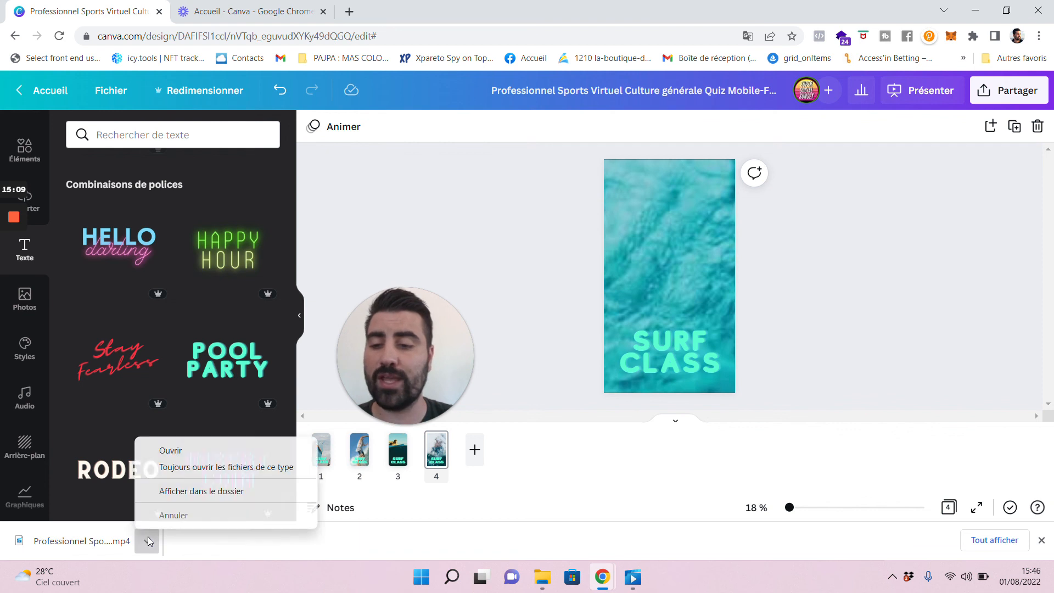
pyautogui.click(220, 491)
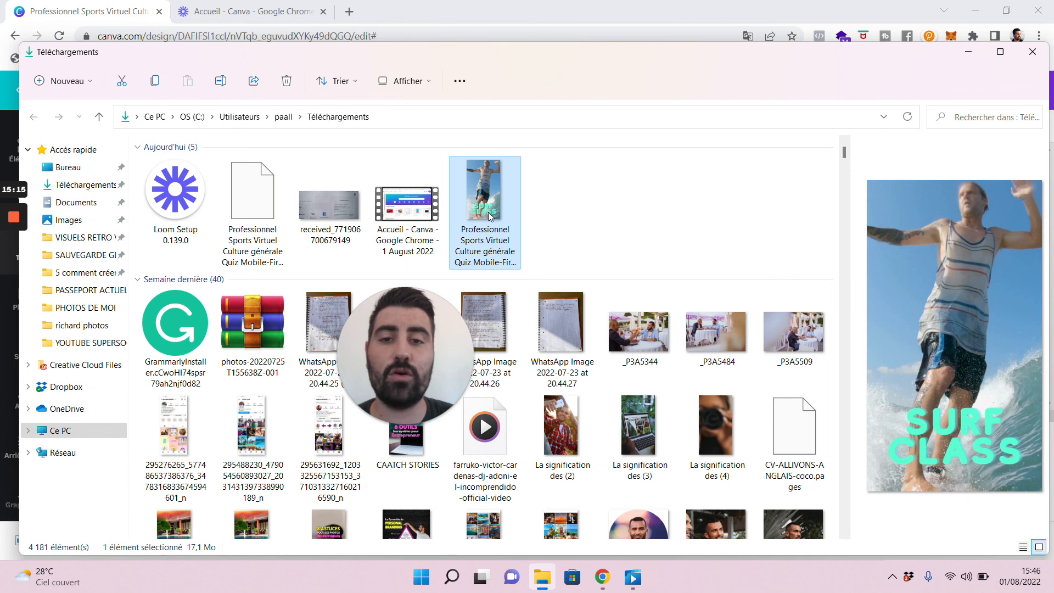
pyautogui.doubleClick(406, 204)
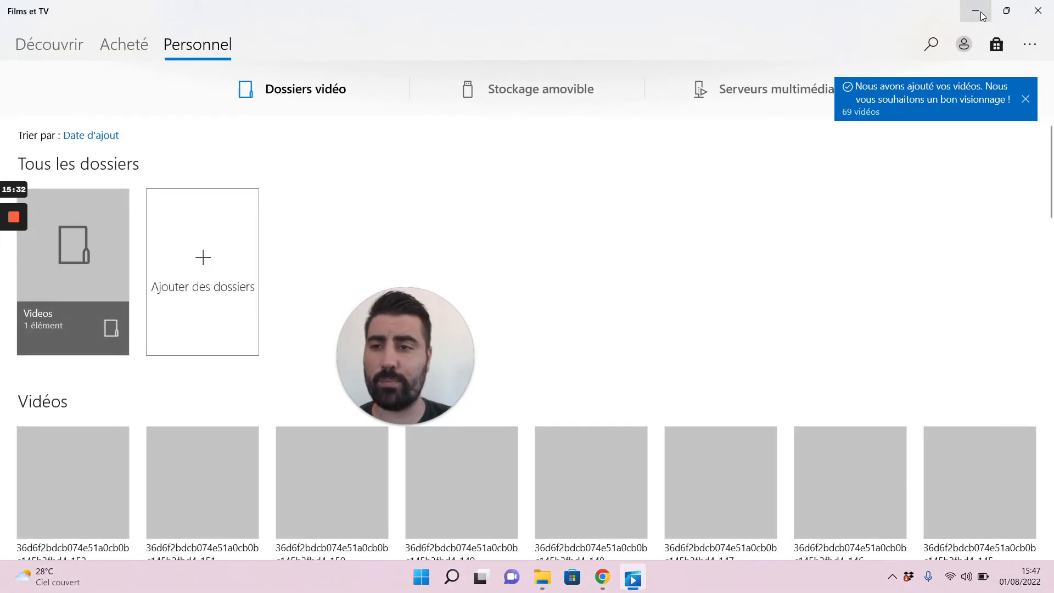
pyautogui.click(981, 14)
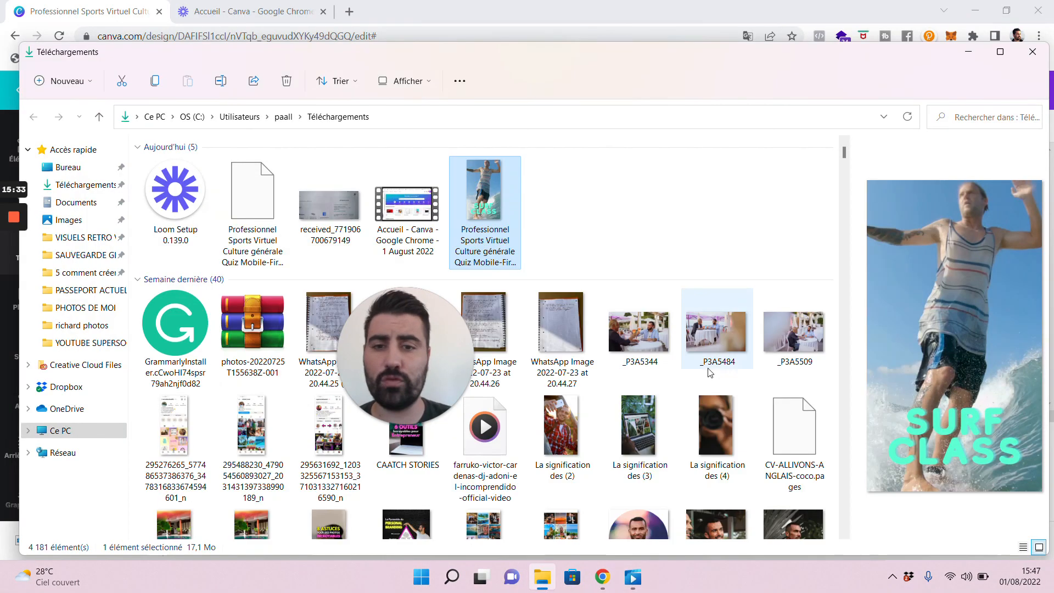
pyautogui.click(962, 57)
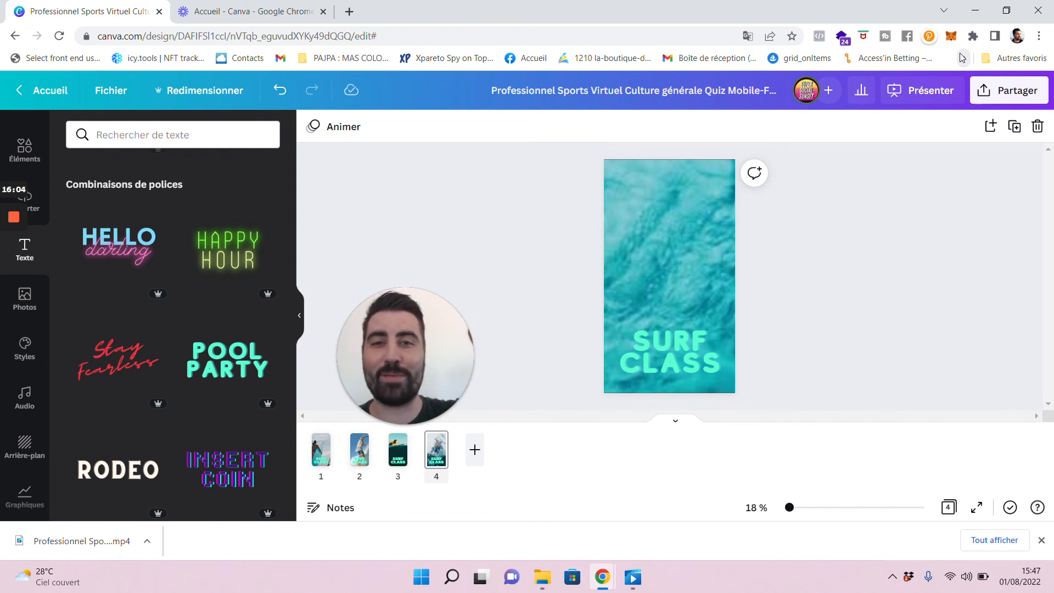
pyautogui.moveTo(10, 221)
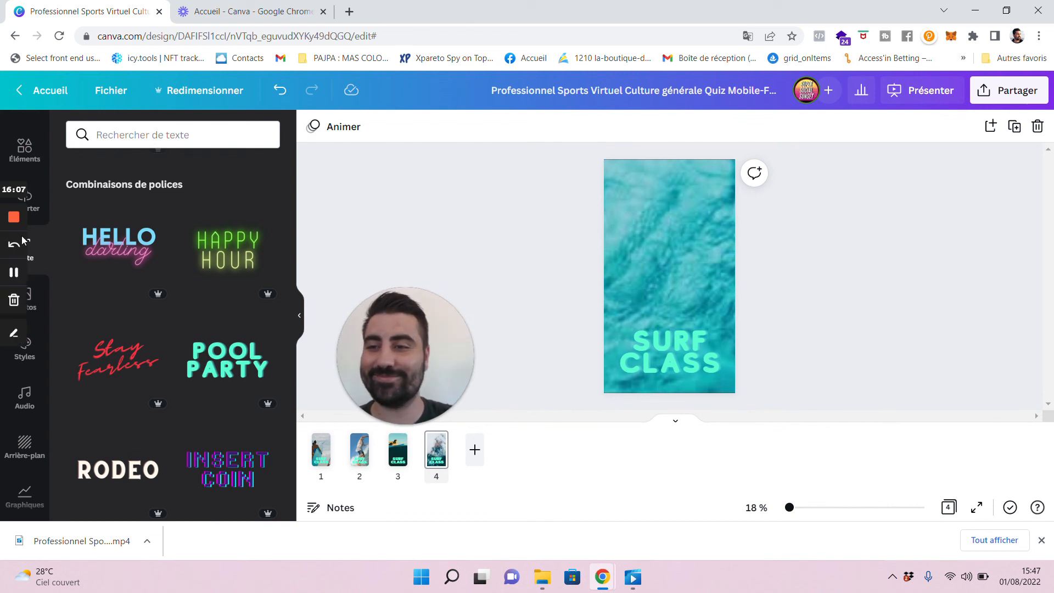